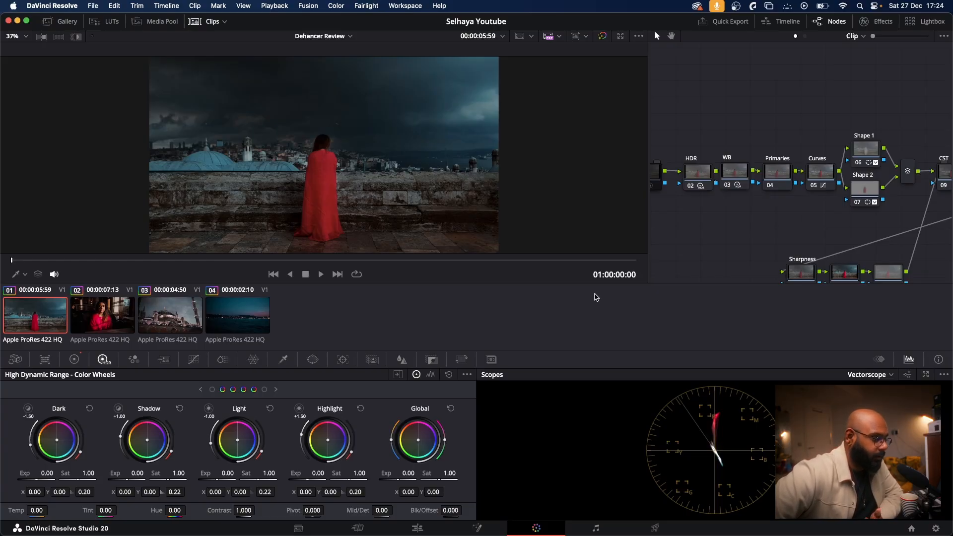
# Step: View the graded fourth clip, the night seascape, and return to the first clip with the red cape
pyautogui.click(238, 315)
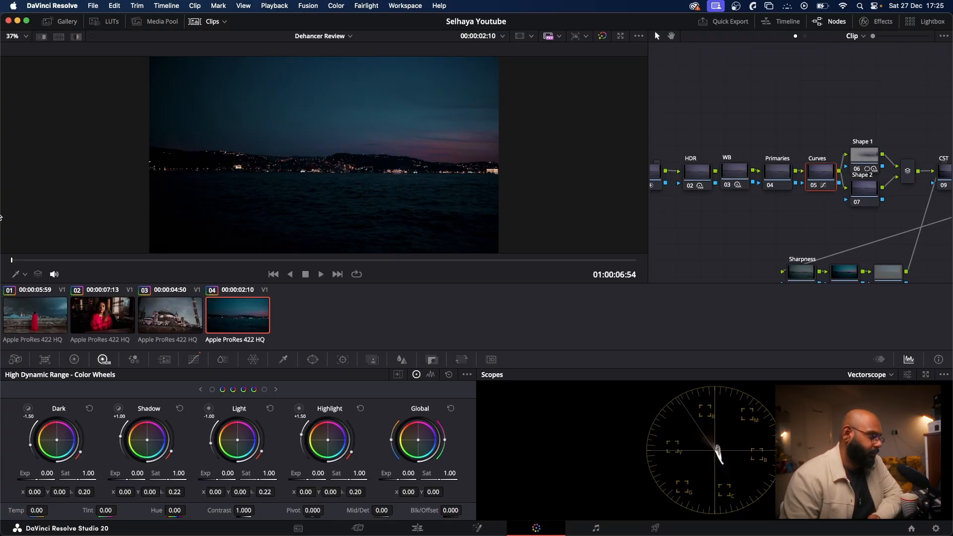
pyautogui.click(16, 310)
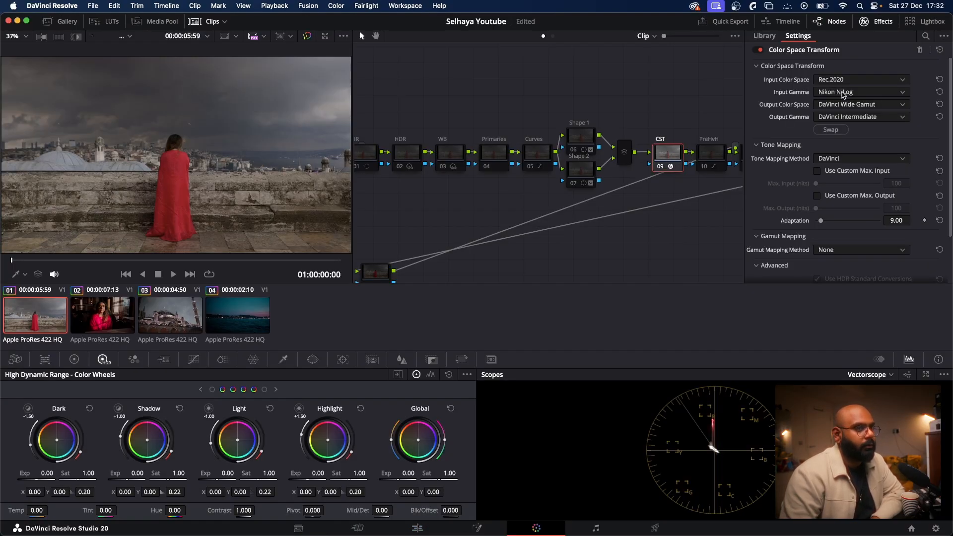
# Step: Label the last node of the main chain, node 14, as CST and review its Color Space Transform settings
pyautogui.hscroll(3, 699, 193)
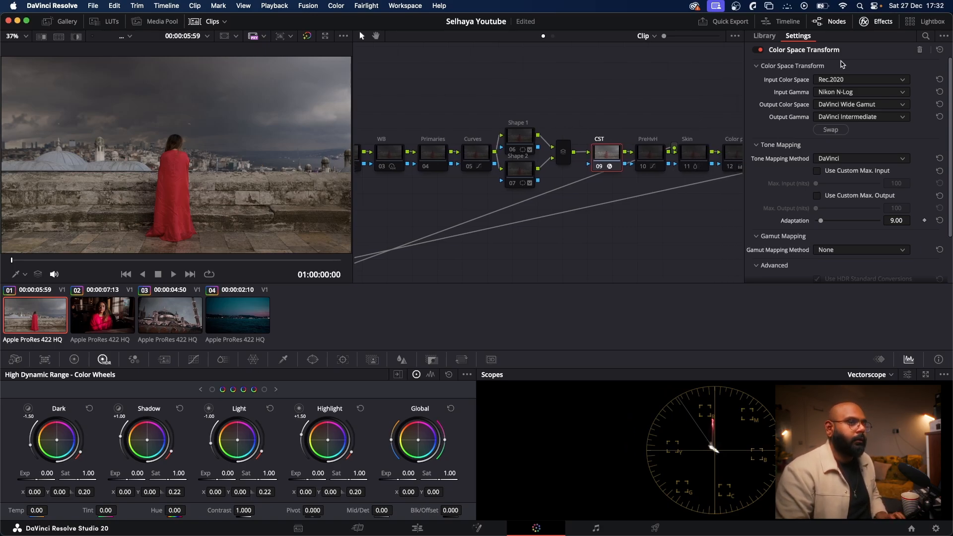
pyautogui.click(882, 21)
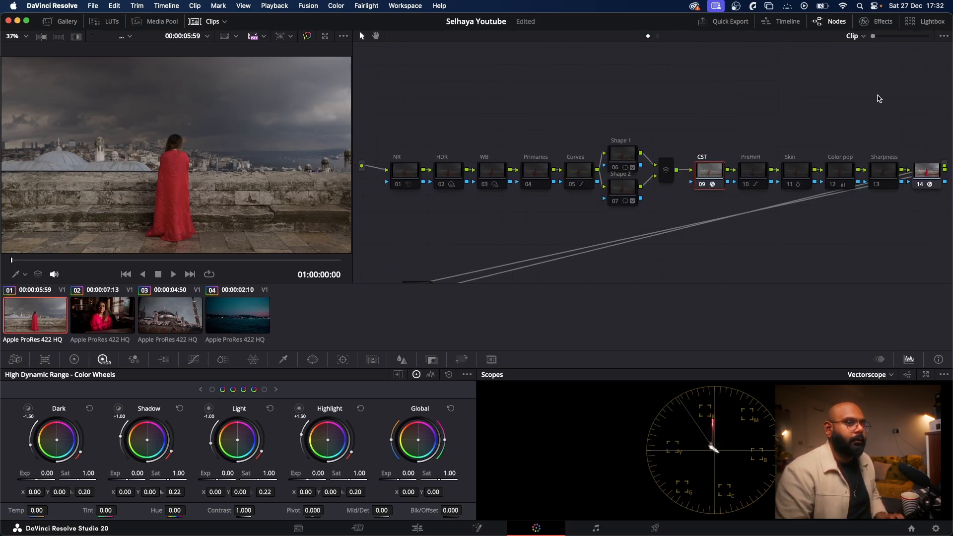
pyautogui.click(924, 182)
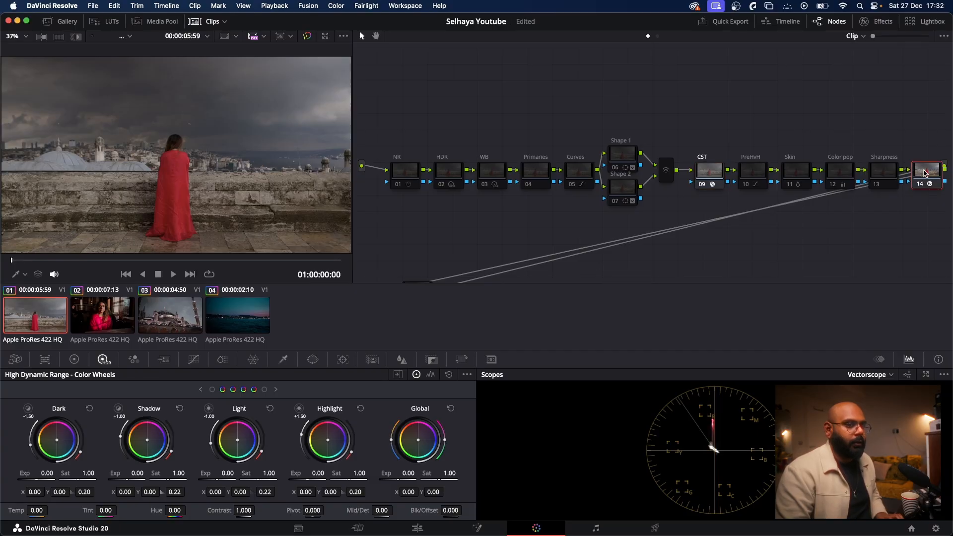
pyautogui.rightClick(924, 178)
pyautogui.click(922, 192)
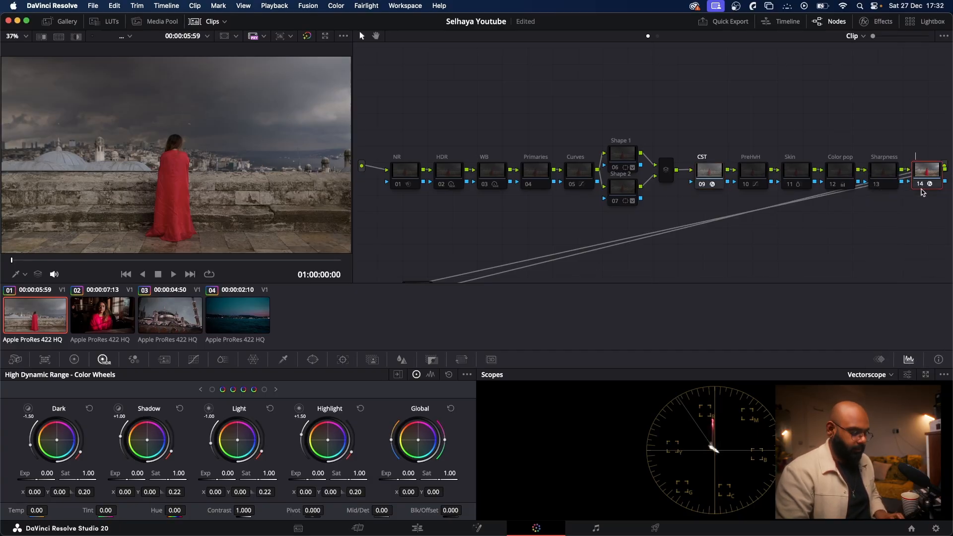
pyautogui.write('CST')
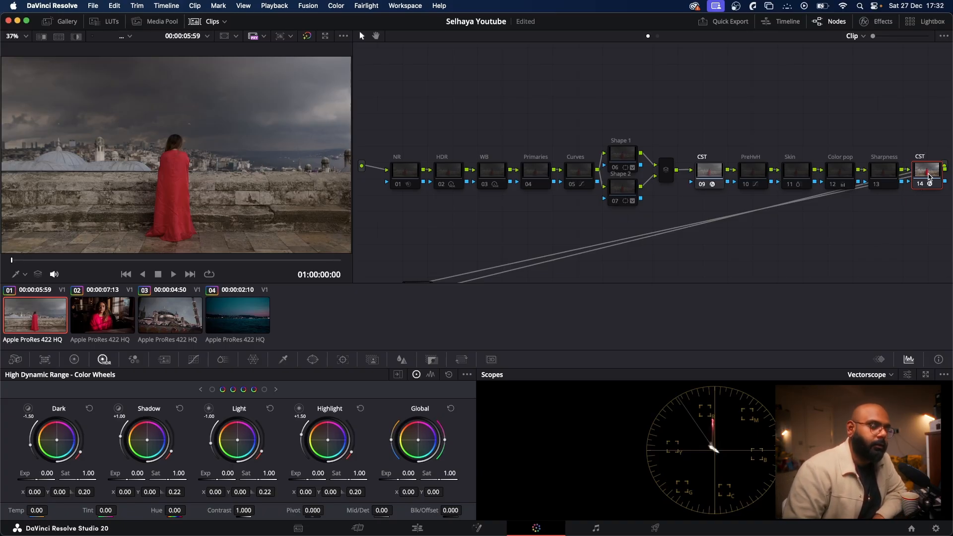
pyautogui.click(886, 22)
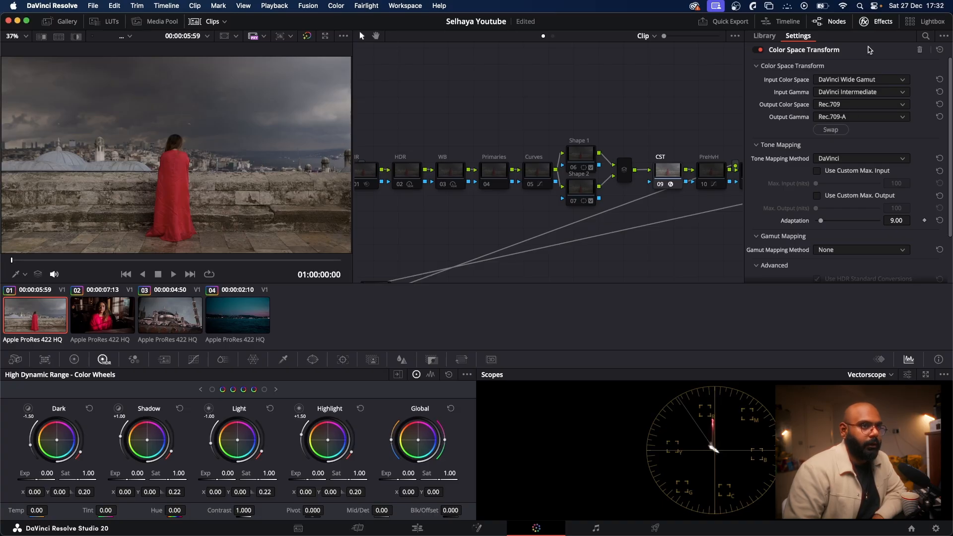
pyautogui.click(864, 25)
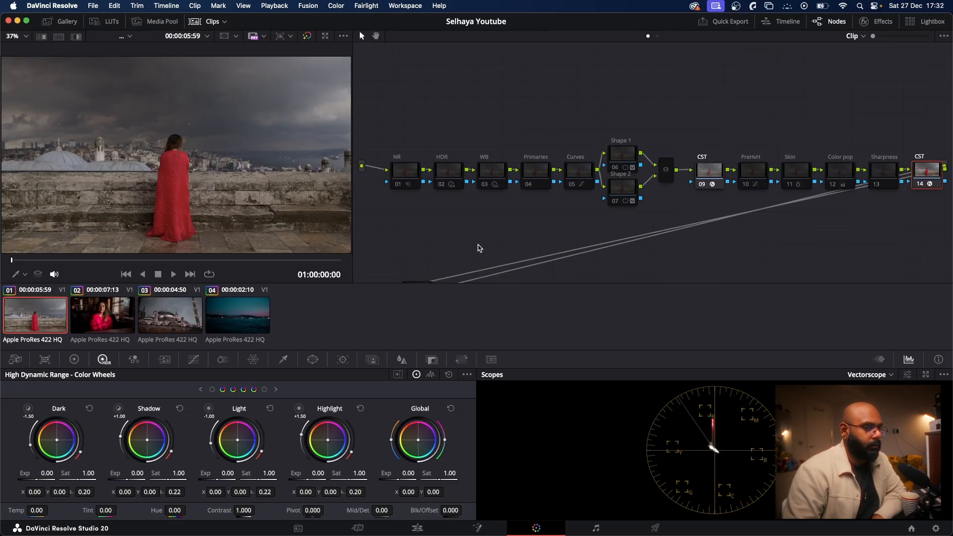
# Step: Move the unlabelled node 15 in the node graph to a spot below the Curves node
pyautogui.scroll(-3, 531, 247)
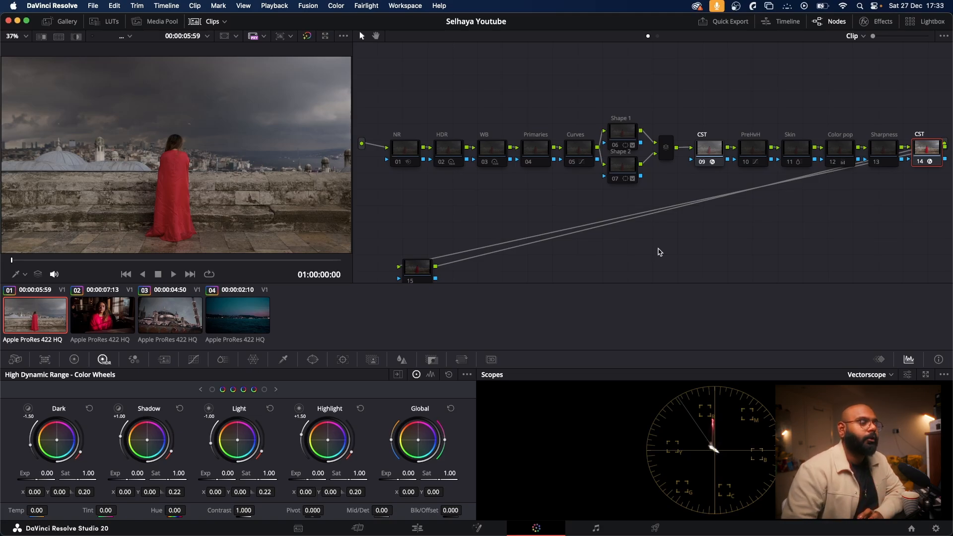
pyautogui.moveTo(425, 267); pyautogui.dragTo(505, 241)
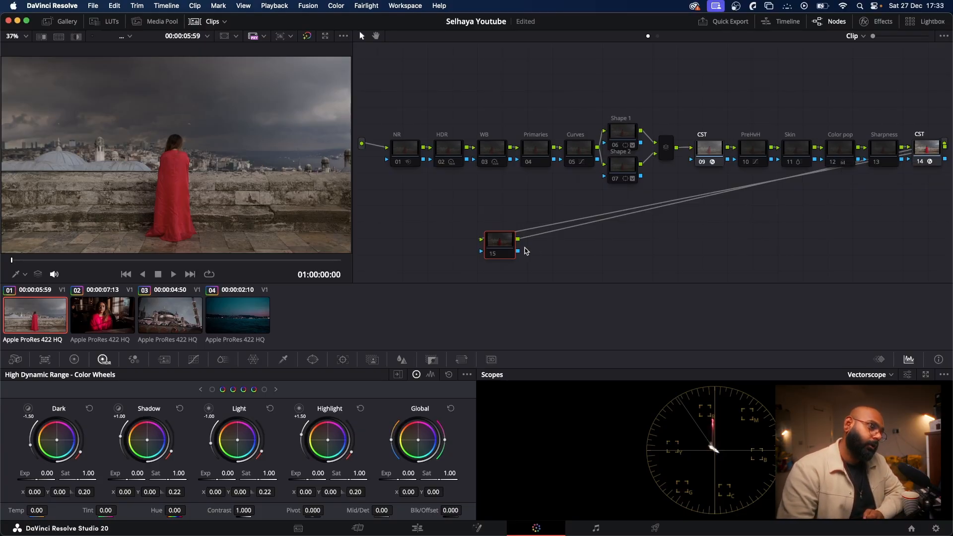
pyautogui.moveTo(505, 249); pyautogui.dragTo(561, 250)
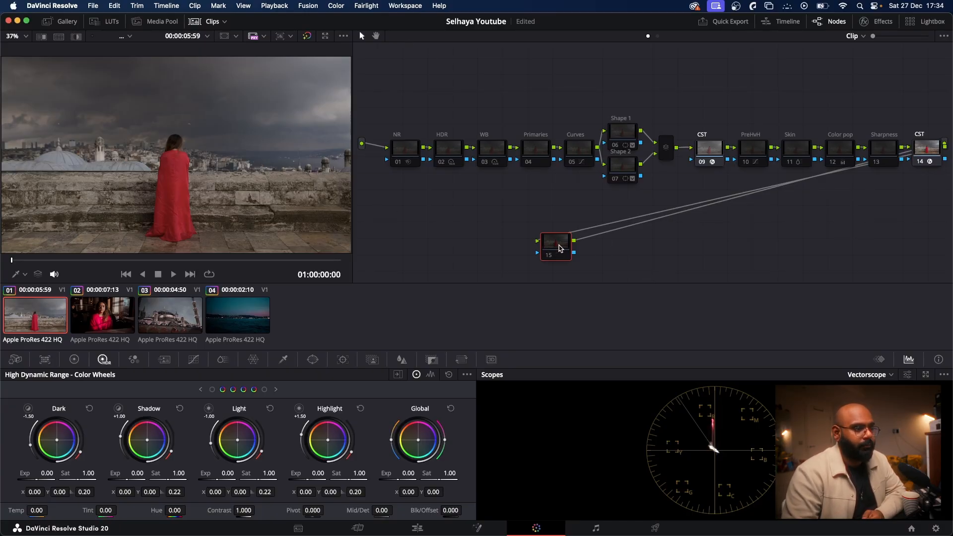
# Step: Toggle the NR node on and off to check the effect of its noise reduction
pyautogui.click(409, 155)
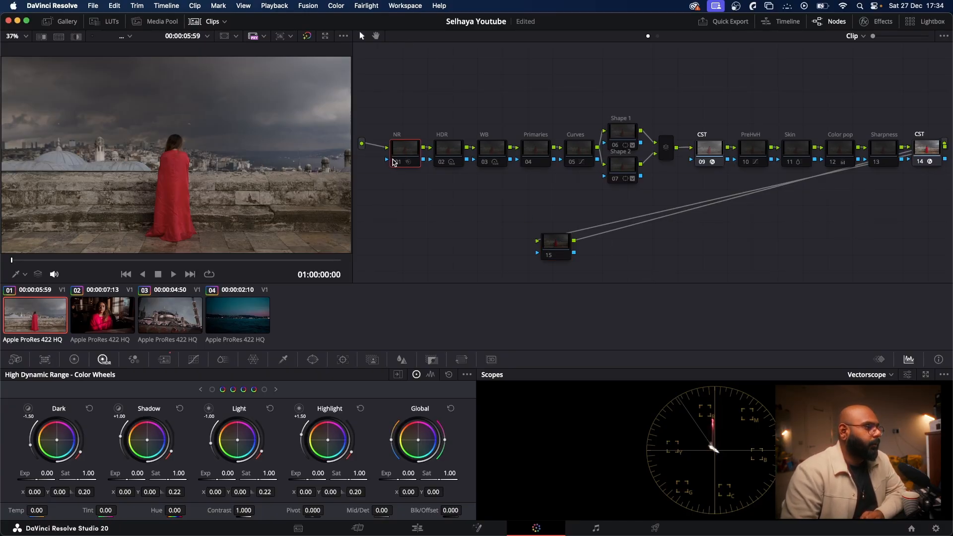
pyautogui.click(397, 161)
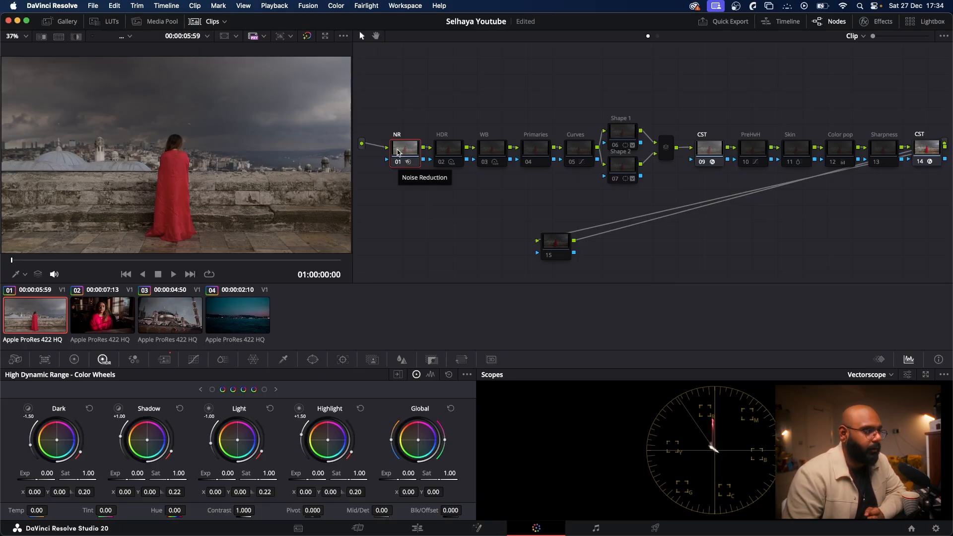
pyautogui.click(396, 164)
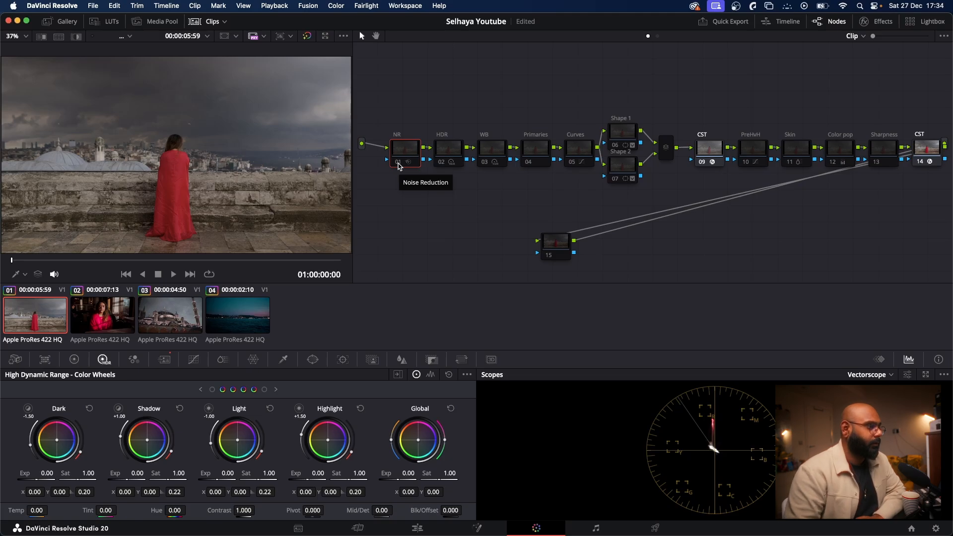
# Step: Enable the HDR, WB and Primaries nodes one after another in the main chain
pyautogui.click(440, 161)
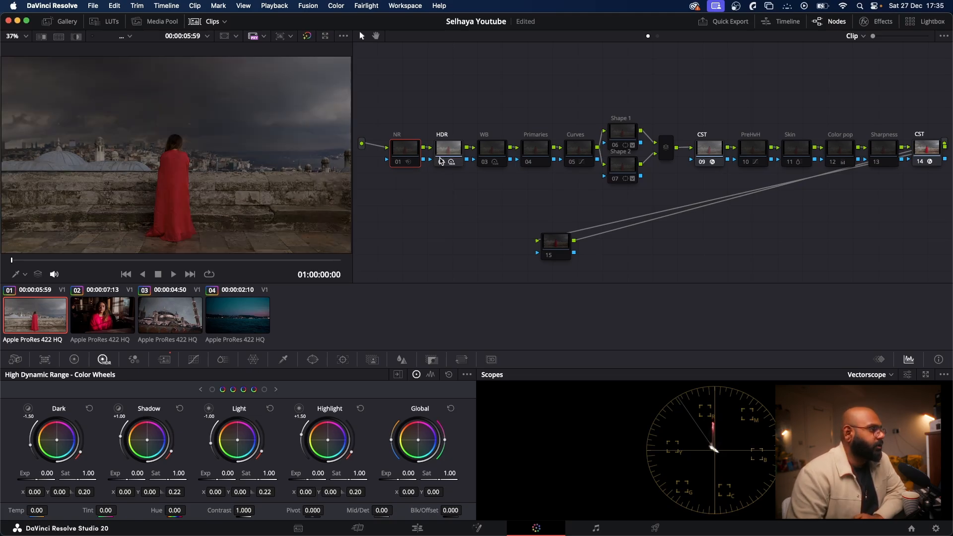
pyautogui.click(441, 158)
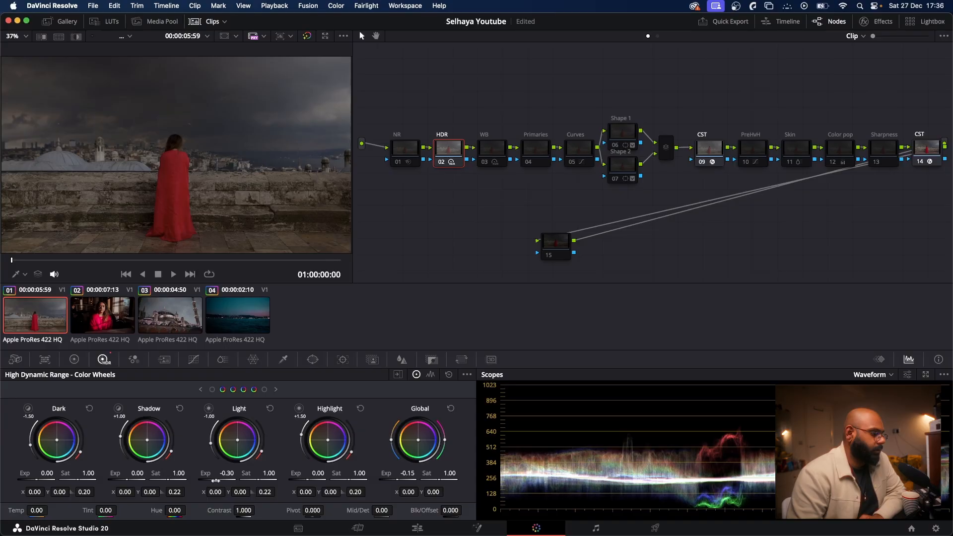
pyautogui.click(487, 163)
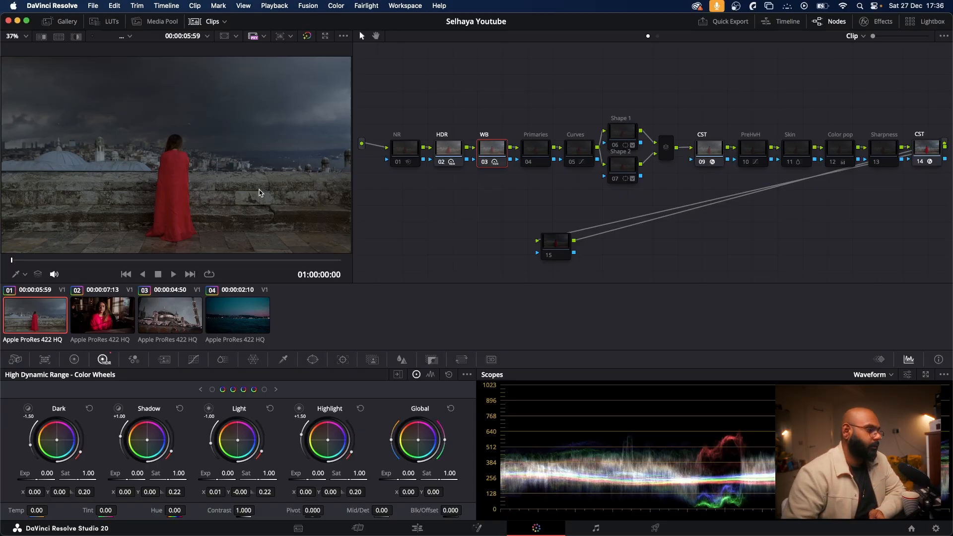
pyautogui.click(486, 163)
pyautogui.click(487, 162)
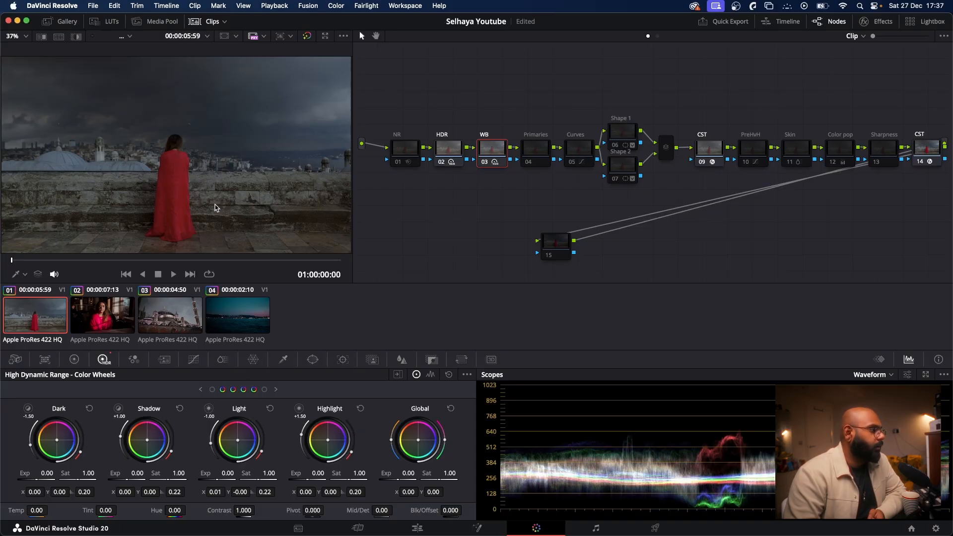
pyautogui.click(536, 151)
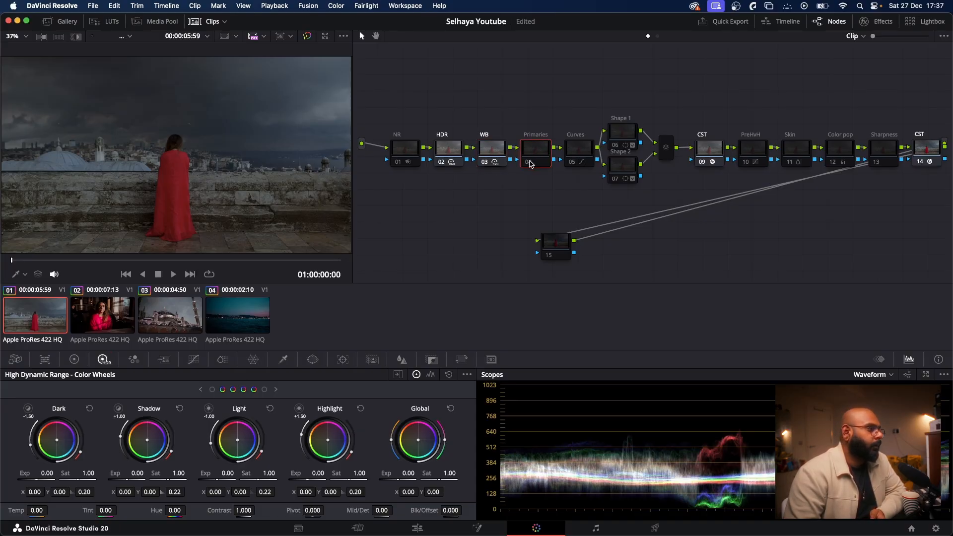
pyautogui.click(529, 164)
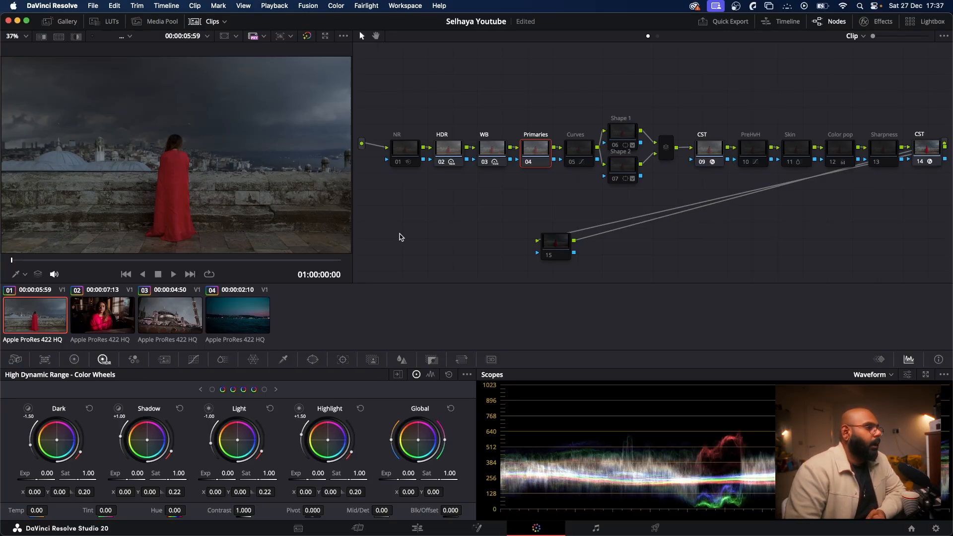
# Step: Enable the Curves node, compare the image with and without it, and display its custom curve
pyautogui.click(574, 155)
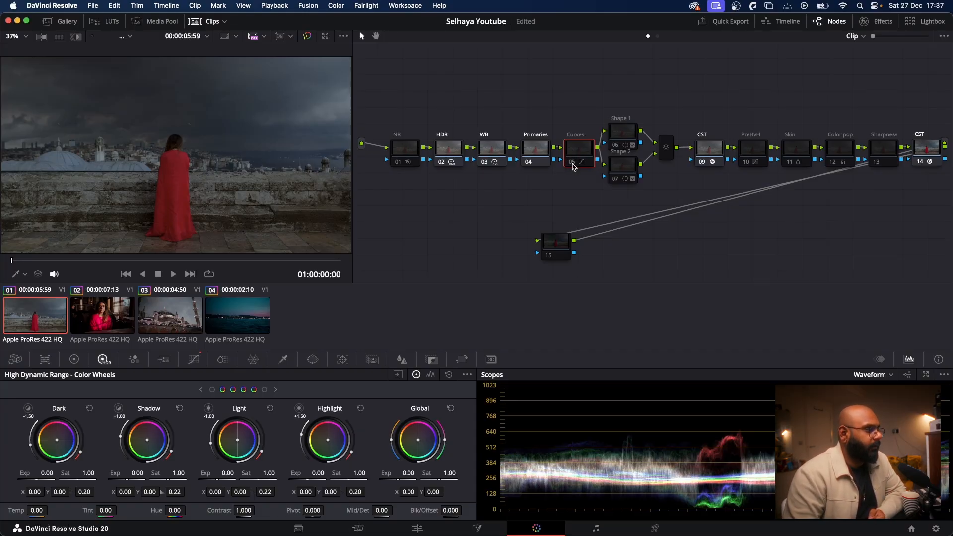
pyautogui.click(573, 162)
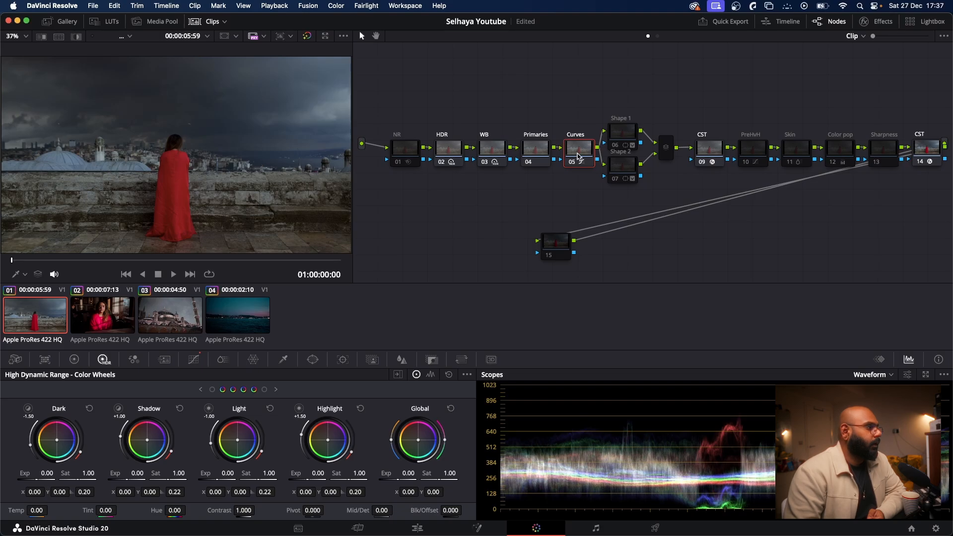
pyautogui.click(570, 164)
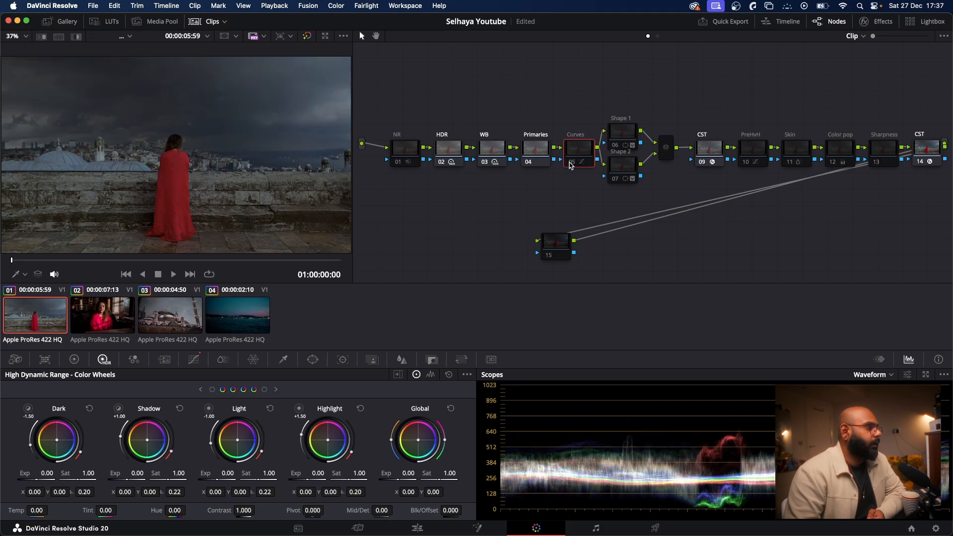
pyautogui.click(571, 165)
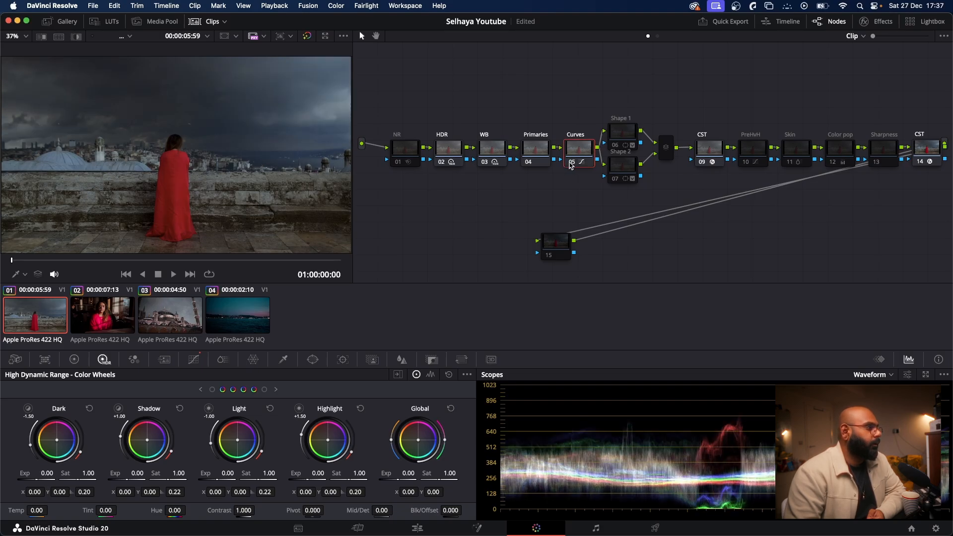
pyautogui.click(194, 360)
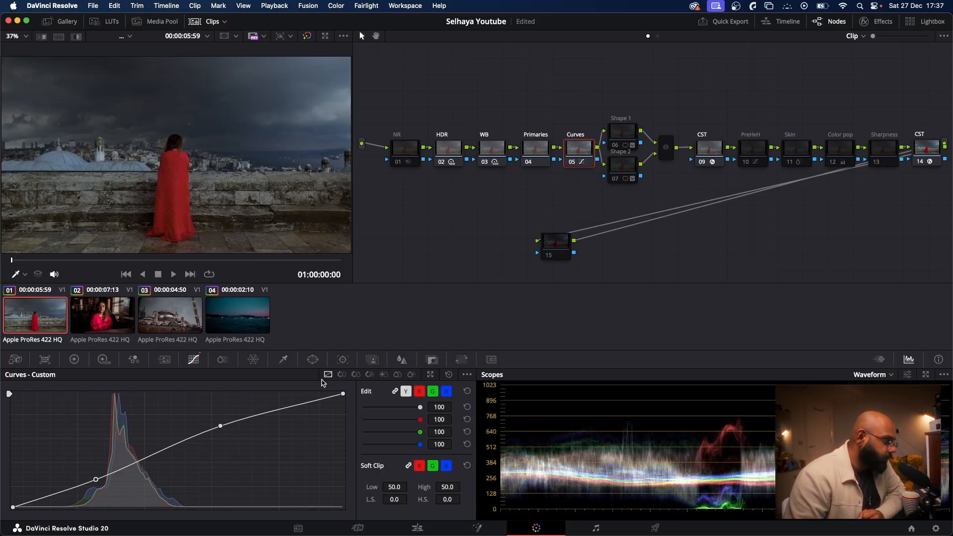
# Step: Enable the parallel nodes Shape 1 and Shape 2 and show the HDR color wheels of Shape 2
pyautogui.click(628, 135)
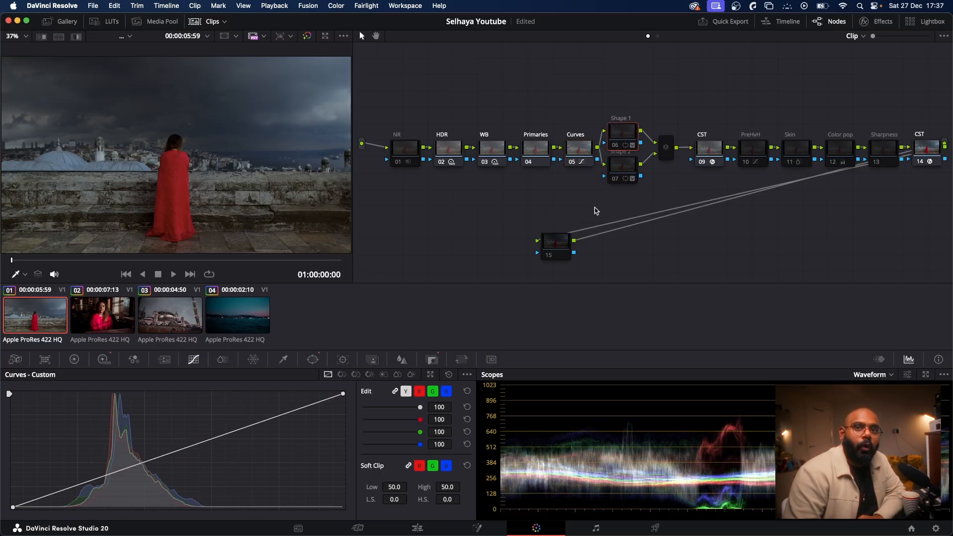
pyautogui.click(617, 146)
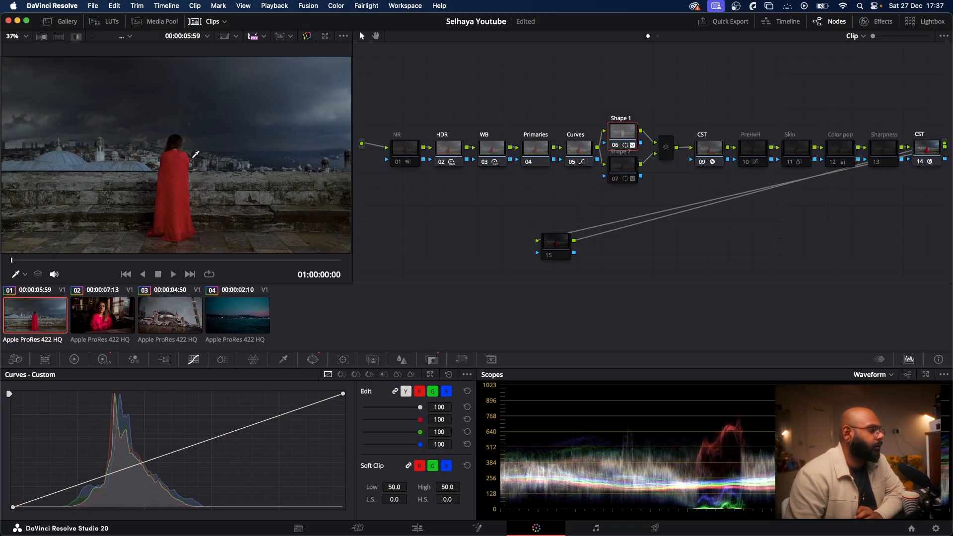
pyautogui.click(618, 179)
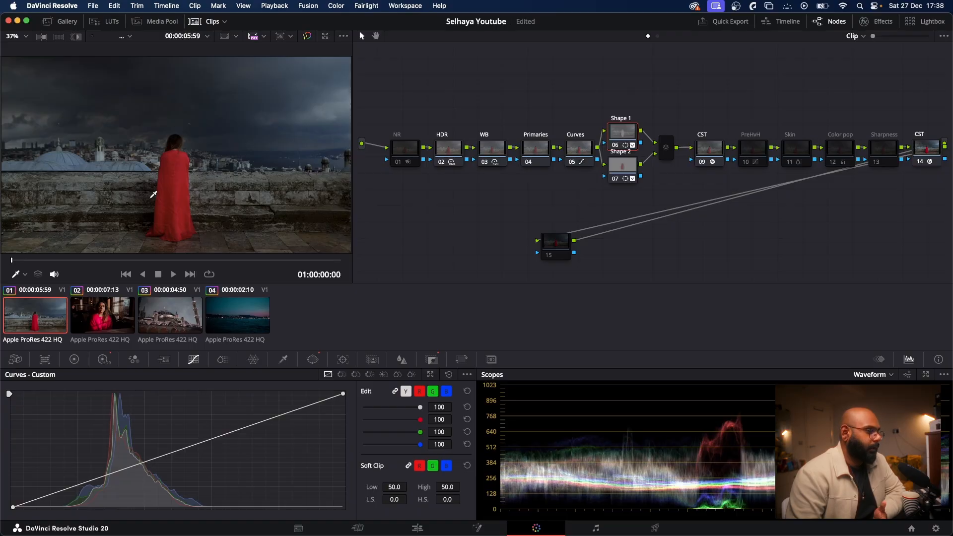
pyautogui.click(615, 169)
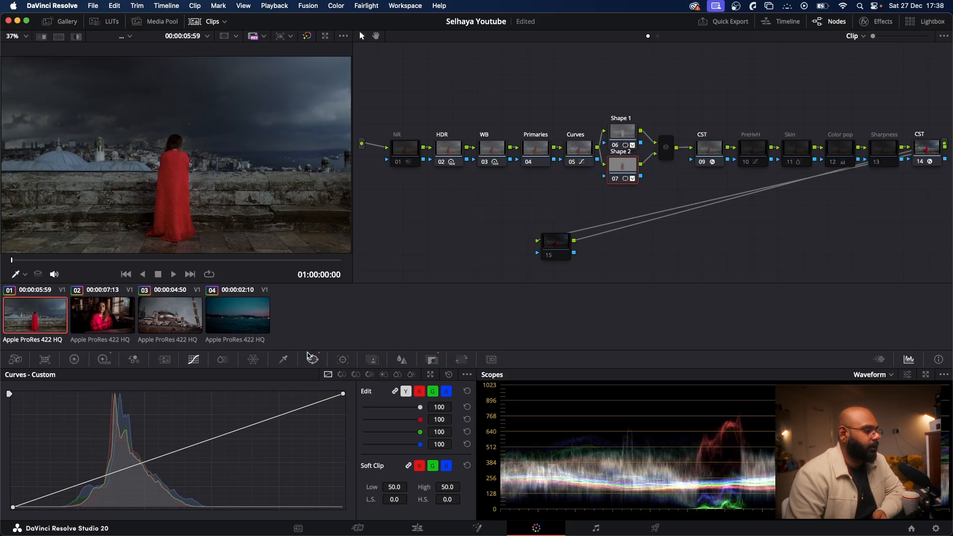
pyautogui.click(104, 359)
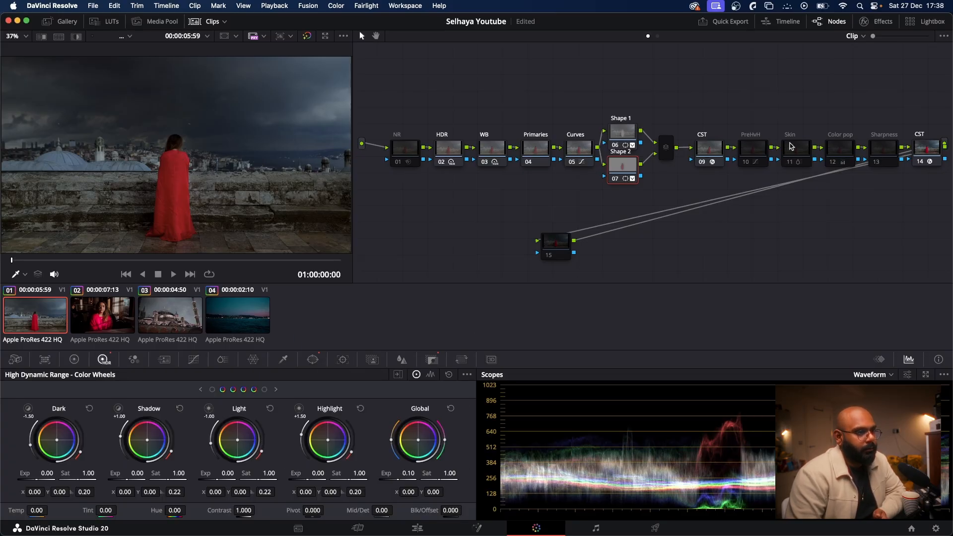
# Step: Enable the PreHvH node and reset its Hue Vs Hue curve
pyautogui.click(706, 150)
pyautogui.click(746, 159)
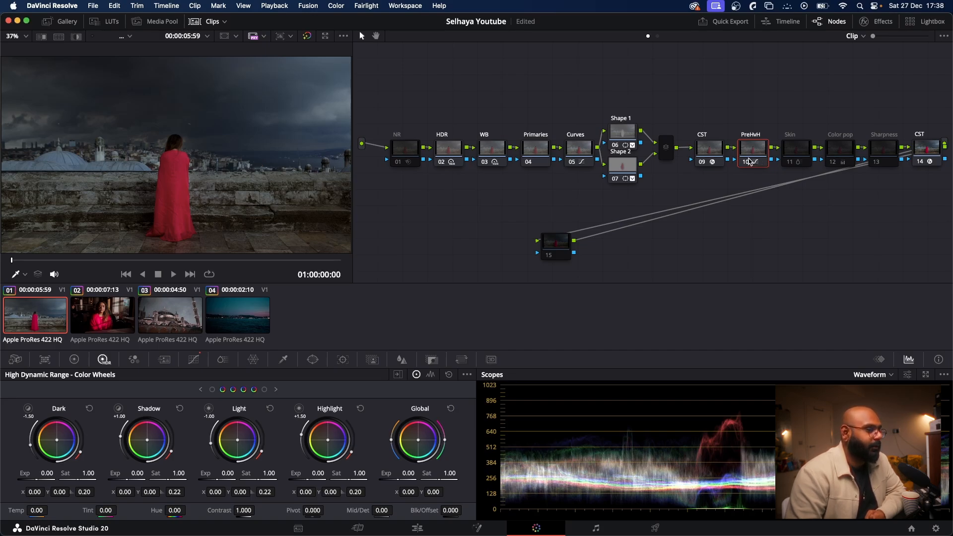
pyautogui.click(194, 360)
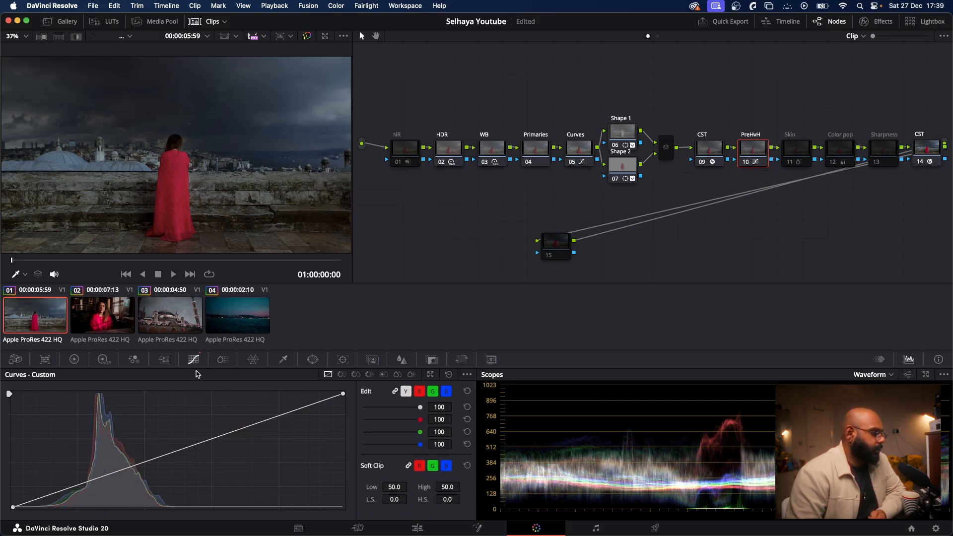
pyautogui.click(341, 374)
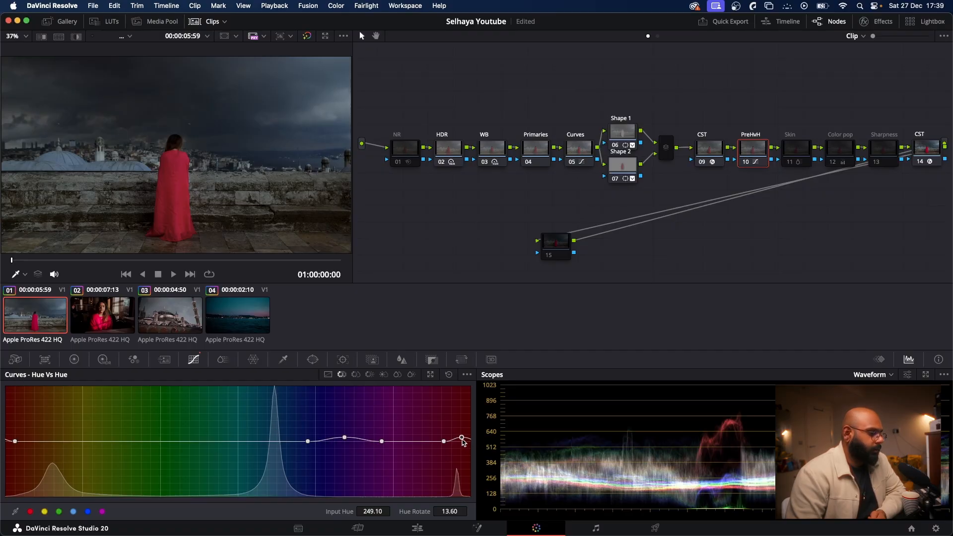
pyautogui.click(449, 375)
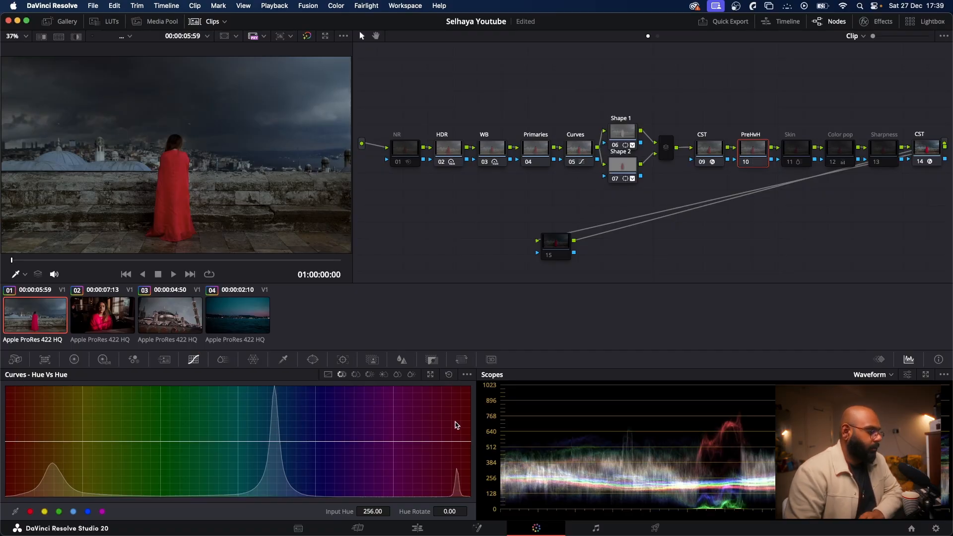
# Step: Undo the reset of the PreHvH node's Hue Vs Hue curve
pyautogui.press('super+z')
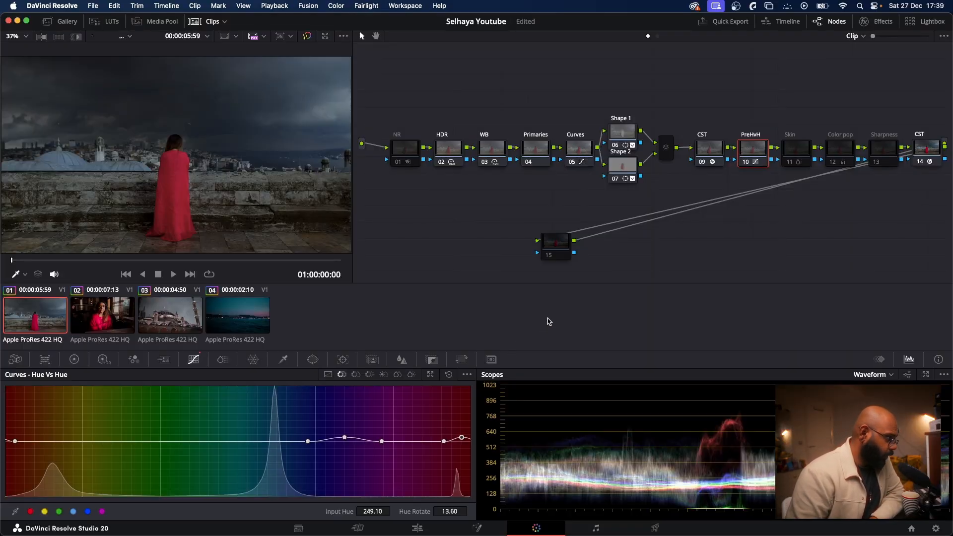
# Step: Enable the Skin node, show its ColorSlice adjustments, and compare the image with and without the node
pyautogui.click(791, 165)
pyautogui.click(791, 165)
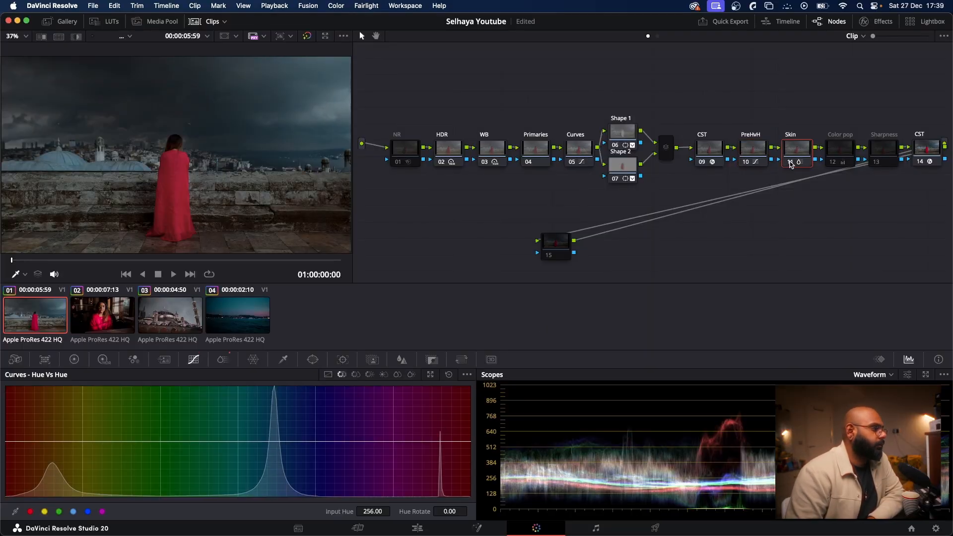
pyautogui.click(221, 360)
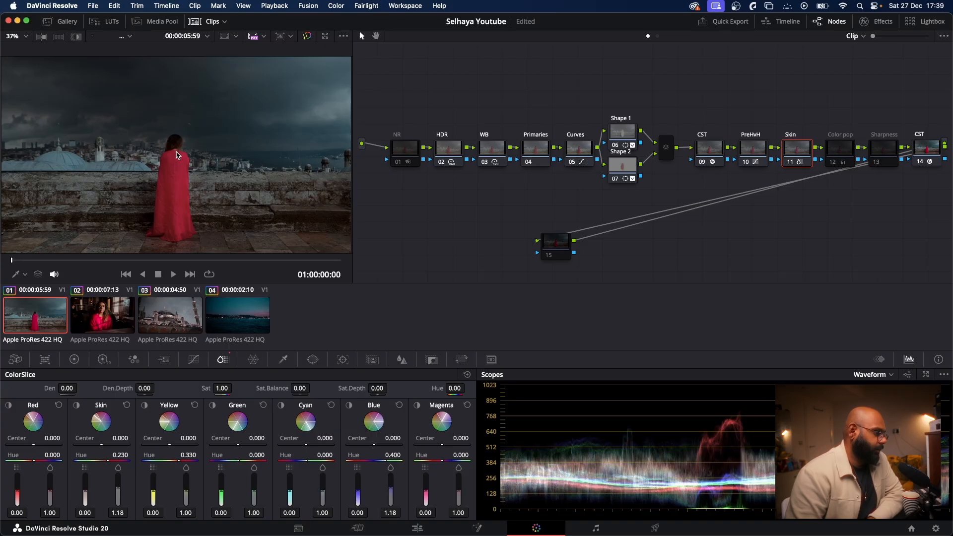
pyautogui.click(790, 162)
pyautogui.click(790, 162)
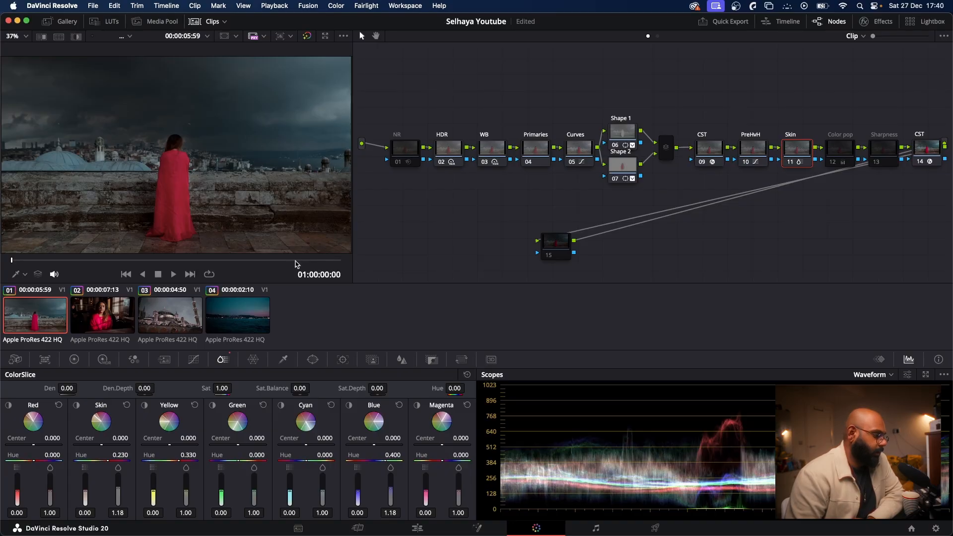
# Step: Enable the Color pop node, compare the image with and without it, and show its Primaries color bars
pyautogui.click(833, 164)
pyautogui.click(833, 163)
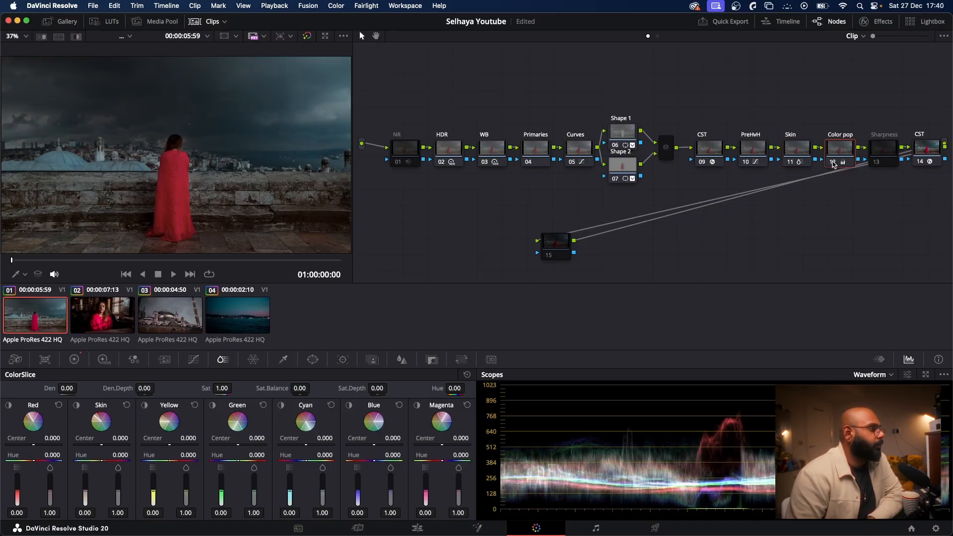
pyautogui.click(833, 164)
pyautogui.click(834, 164)
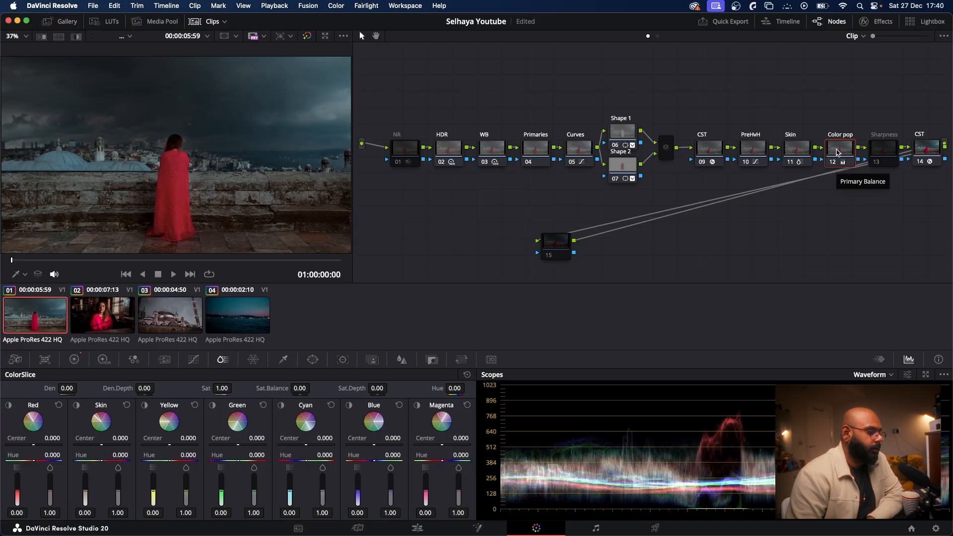
pyautogui.click(74, 361)
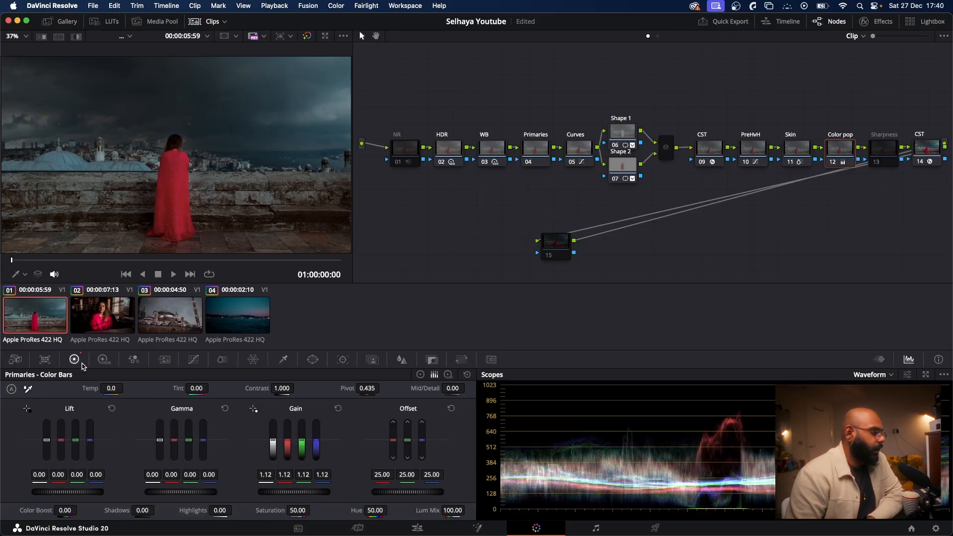
# Step: Inspect the Color pop node's color space and gamma options, and compare the image with and without the node
pyautogui.rightClick(836, 156)
pyautogui.moveTo(881, 279)
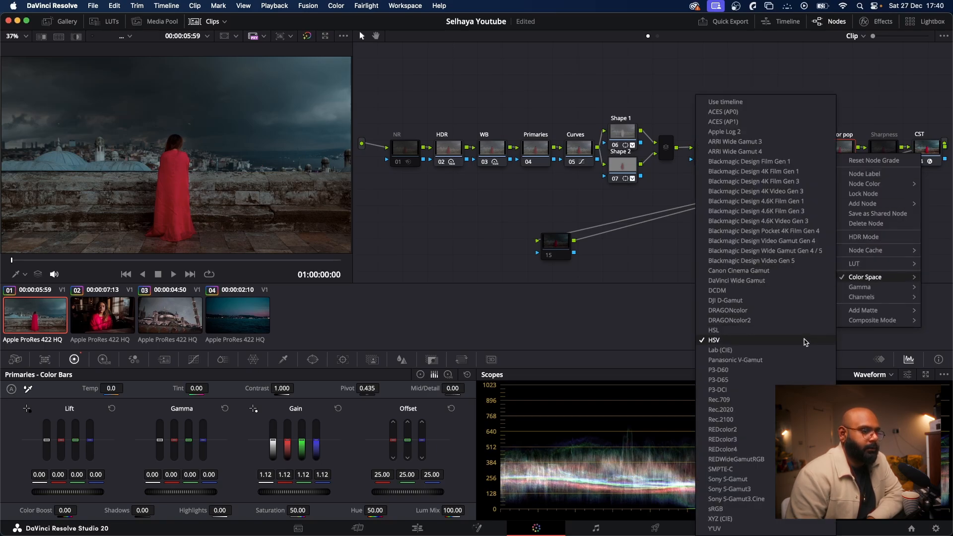
pyautogui.moveTo(866, 291)
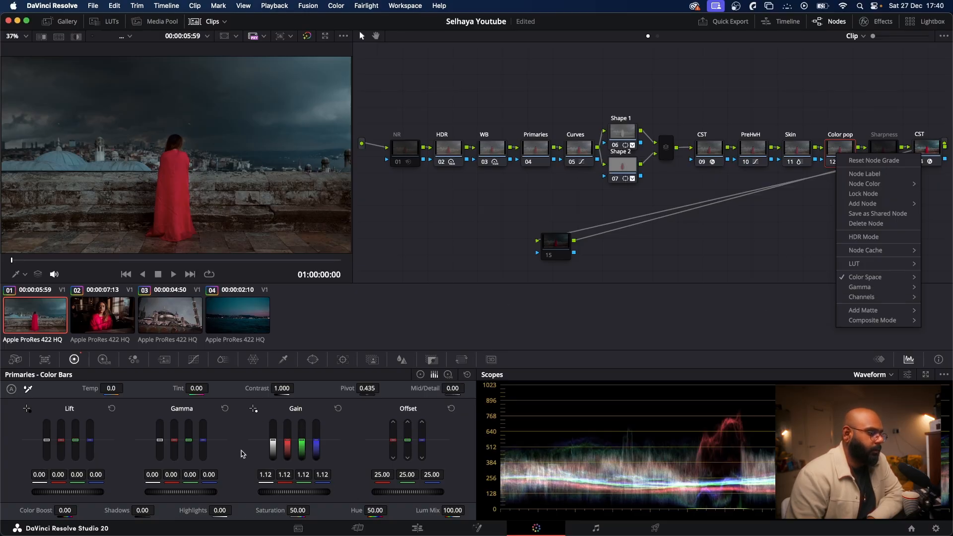
pyautogui.click(191, 233)
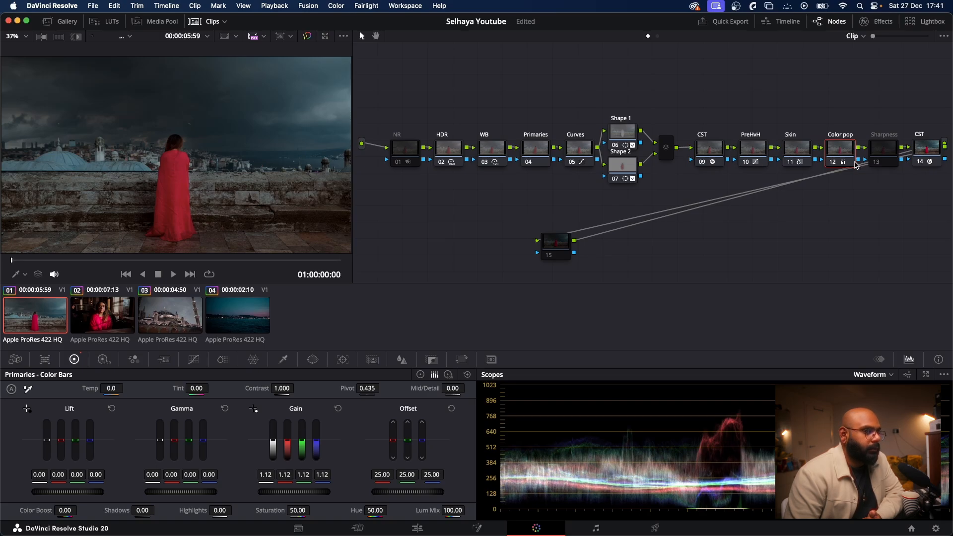
pyautogui.click(834, 163)
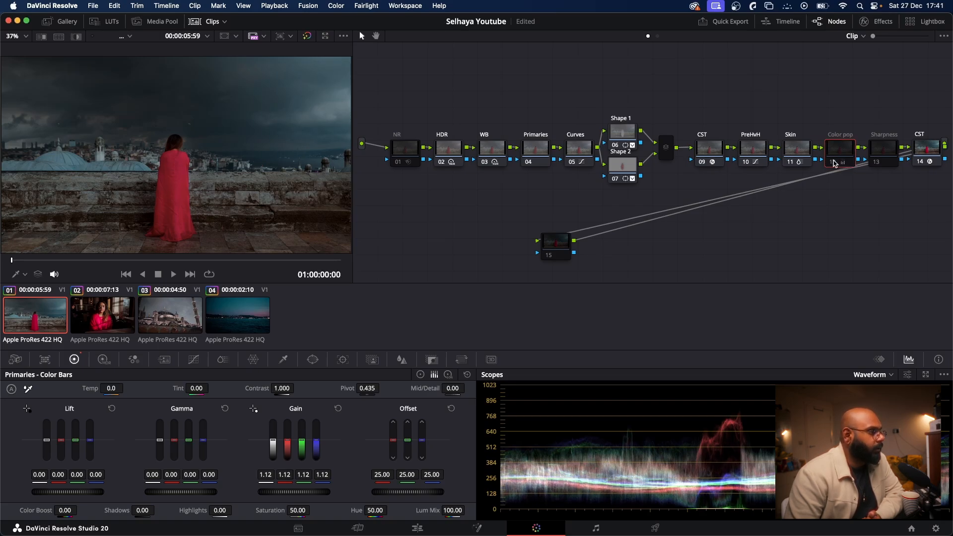
pyautogui.click(834, 163)
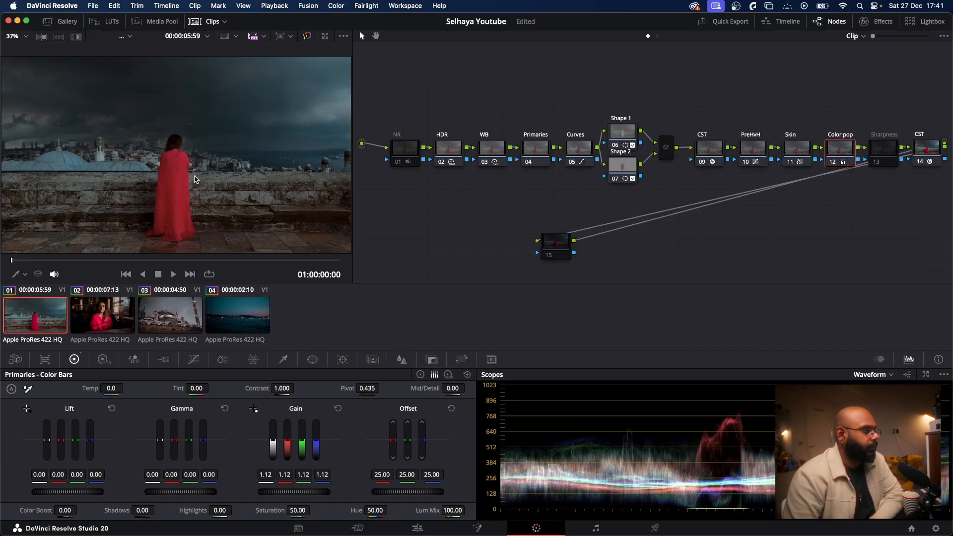
# Step: Enable the Sharpness node and select the final CST node at the end of the chain
pyautogui.click(879, 163)
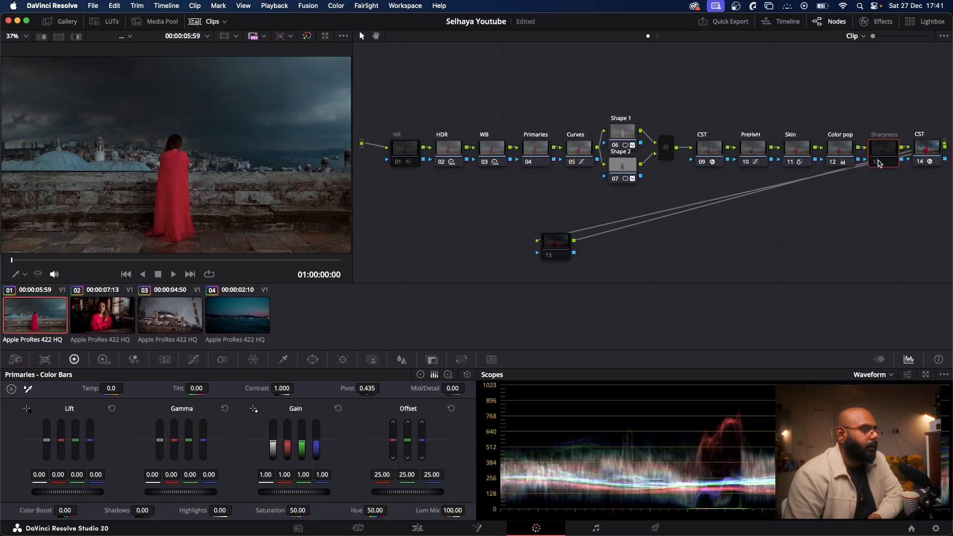
pyautogui.click(878, 163)
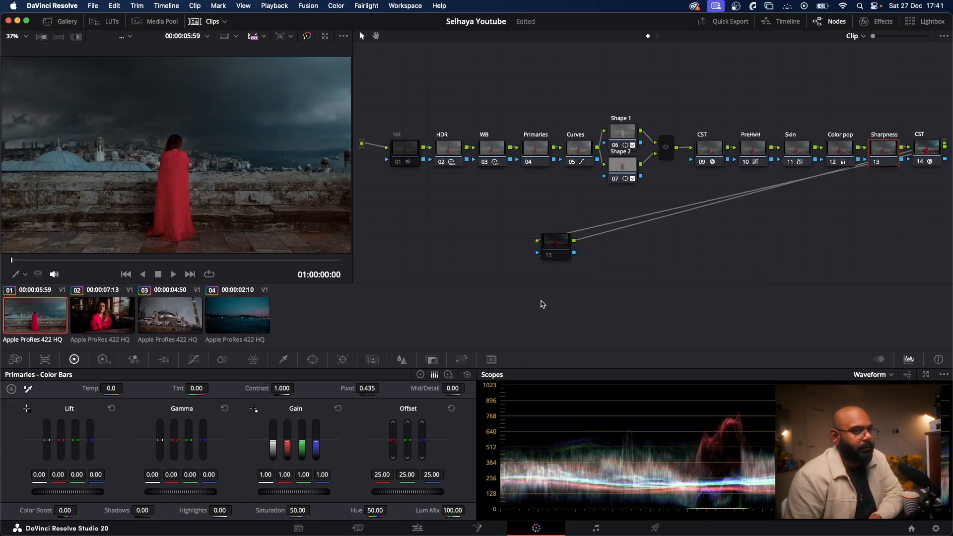
pyautogui.click(932, 147)
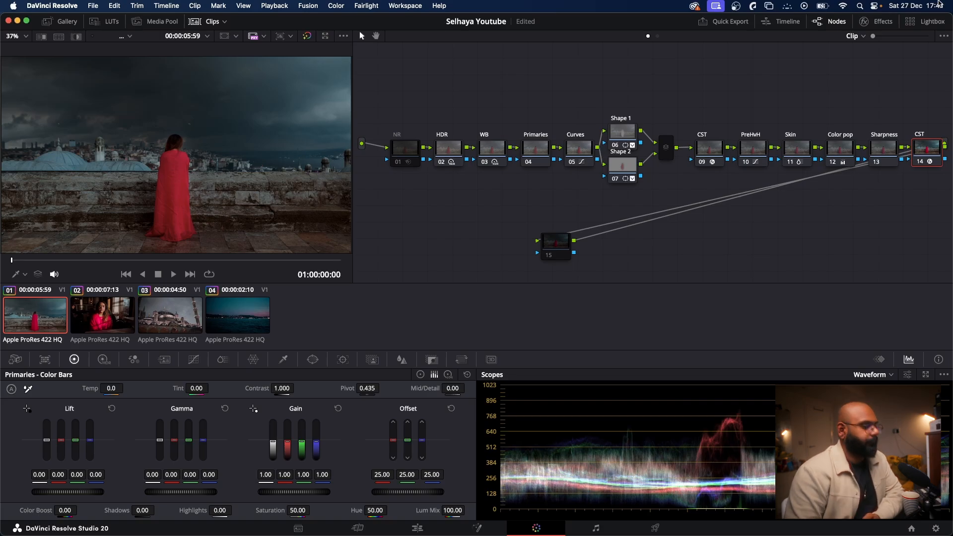
# Step: Search the effects library for "dehan" and apply Dehancer Pro 7.3.8 to node 15 below the main chain
pyautogui.click(877, 21)
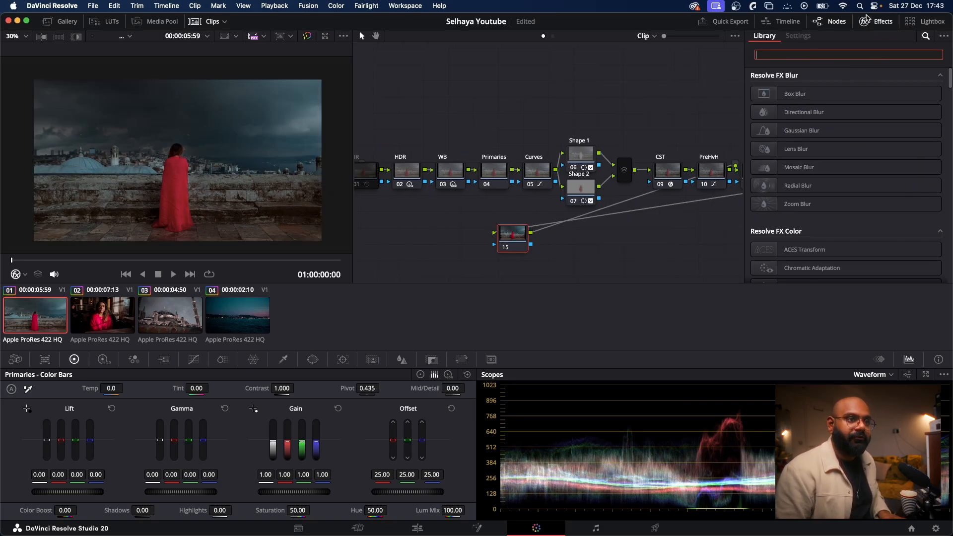
pyautogui.write('dehan')
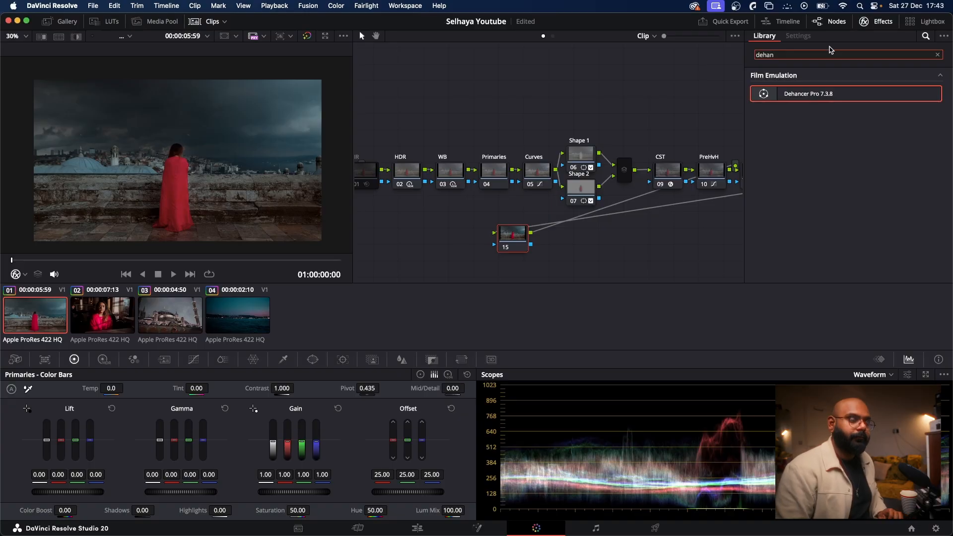
pyautogui.moveTo(770, 93); pyautogui.dragTo(516, 238)
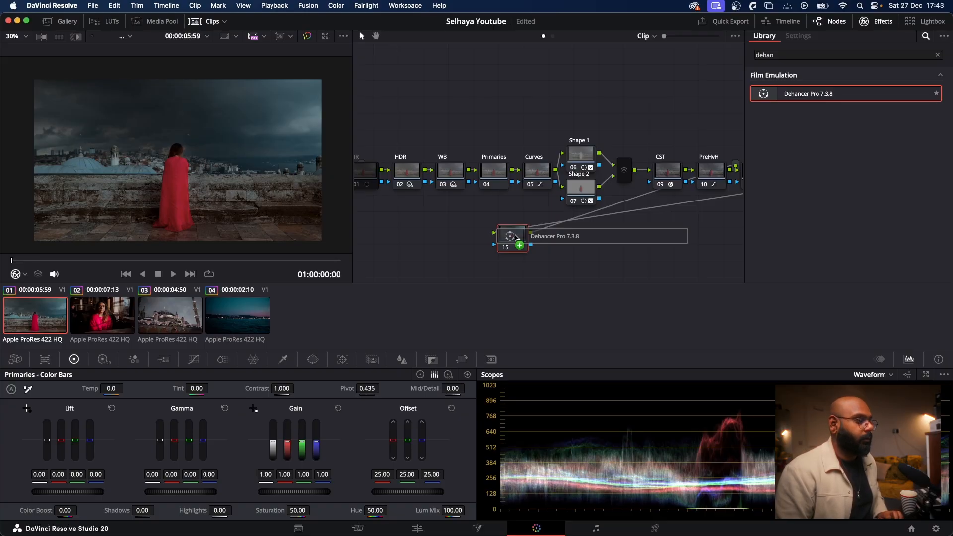
pyautogui.moveTo(517, 237); pyautogui.dragTo(517, 236)
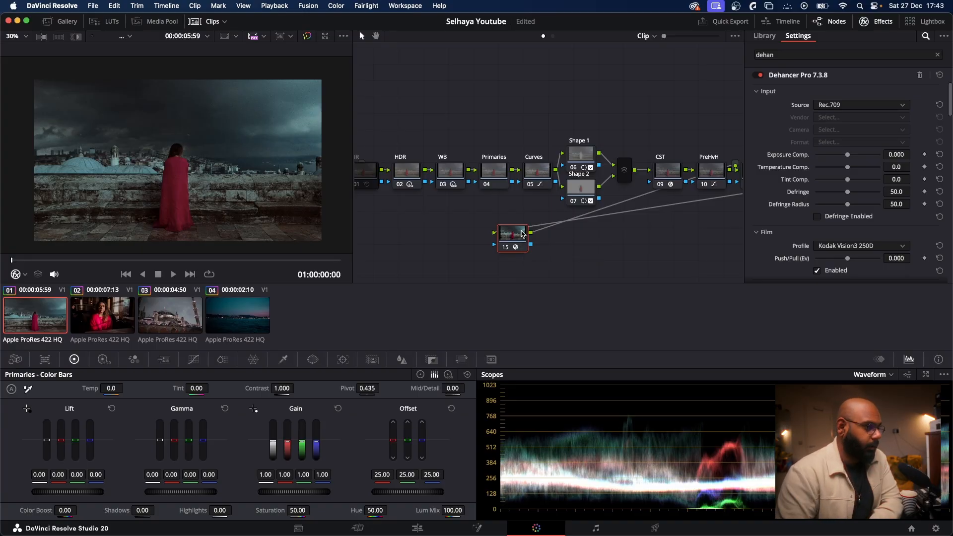
# Step: Look through the Dehancer Pro settings of node 15 and check the final CST node's Color Space Transform settings
pyautogui.scroll(-15, 902, 144)
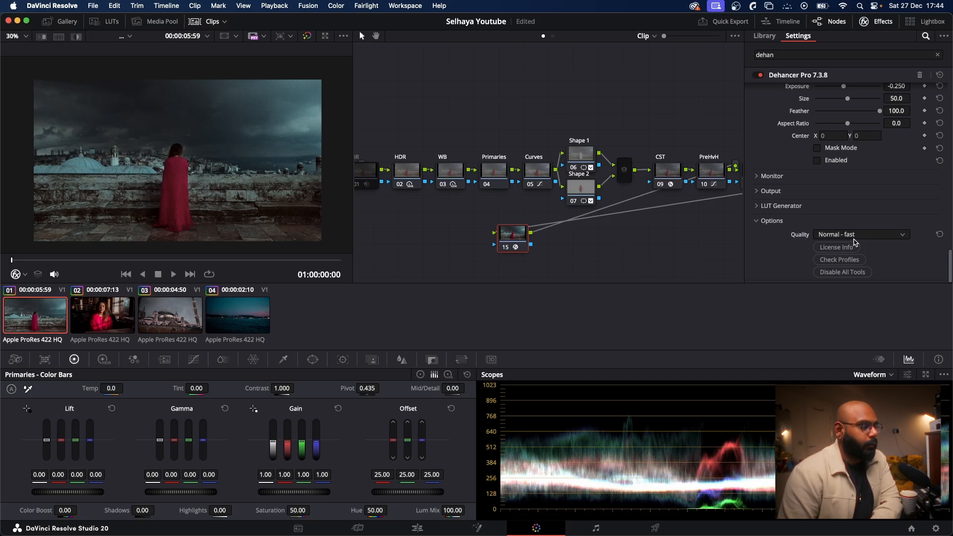
pyautogui.scroll(6, 848, 186)
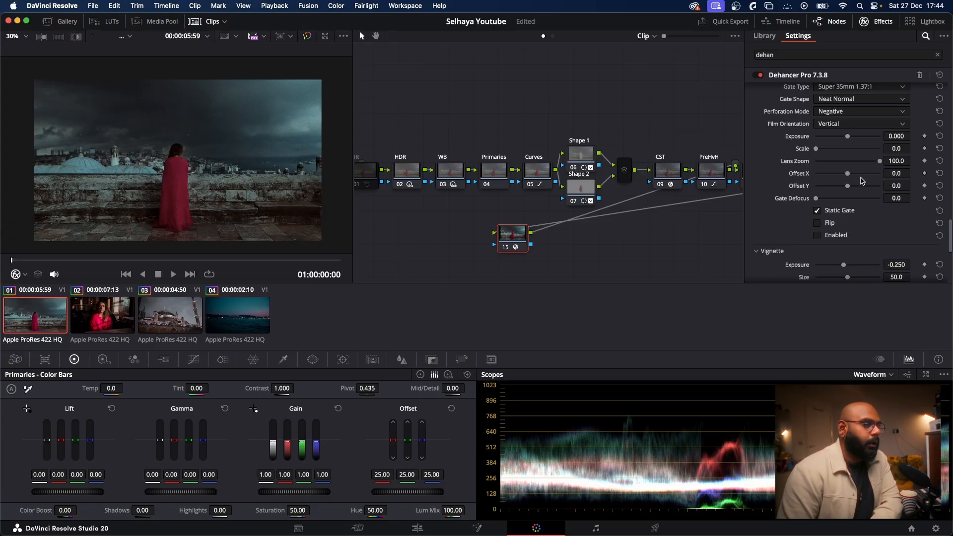
pyautogui.scroll(10, 862, 182)
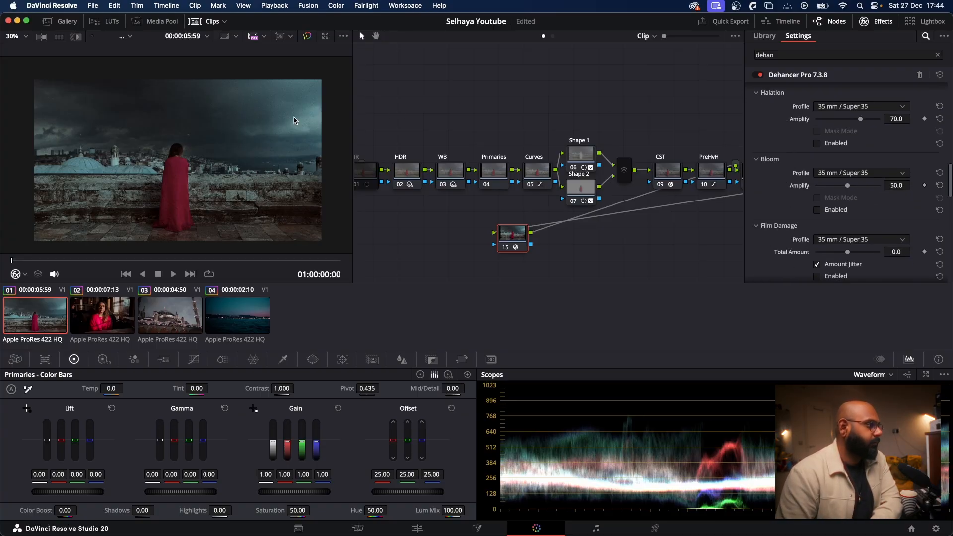
pyautogui.scroll(10, 896, 230)
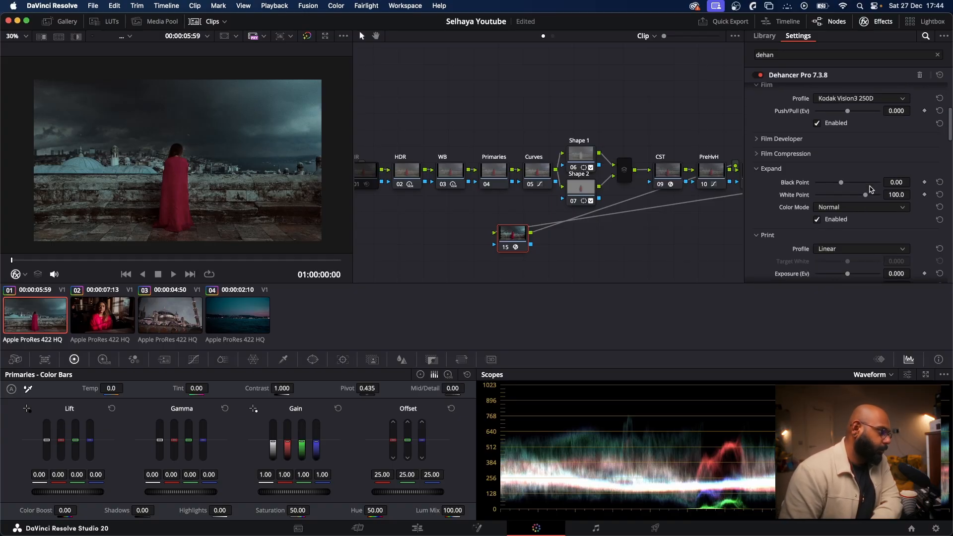
pyautogui.scroll(3, 869, 189)
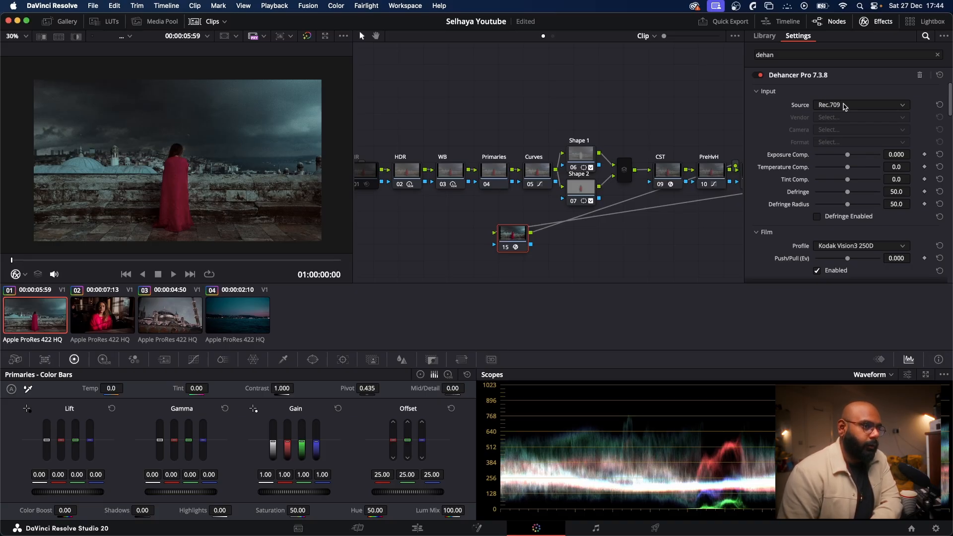
pyautogui.click(870, 23)
pyautogui.click(922, 171)
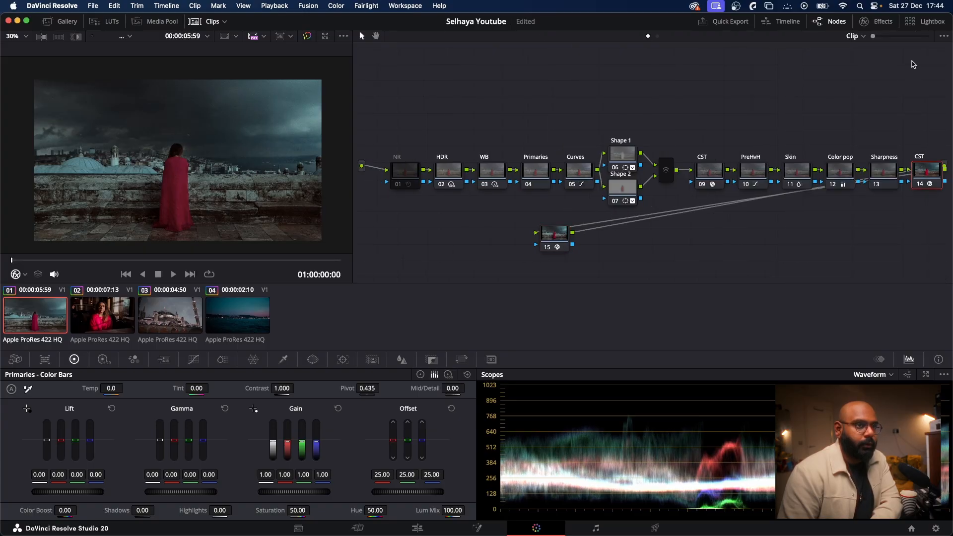
pyautogui.click(880, 22)
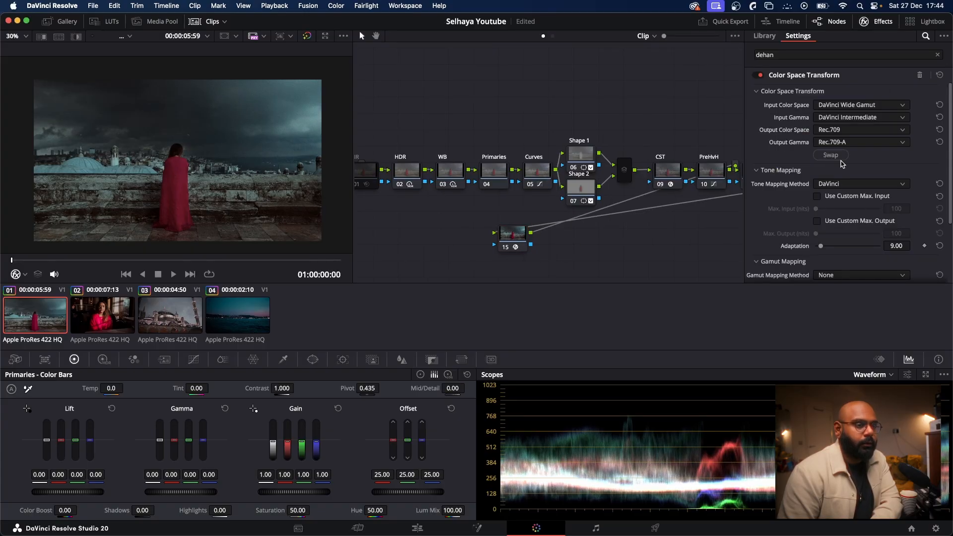
pyautogui.click(877, 23)
# Step: Return to node 15's Dehancer Pro settings and disable the Kodak Vision3 250D film profile
pyautogui.click(563, 237)
pyautogui.click(880, 22)
pyautogui.scroll(-3, 816, 164)
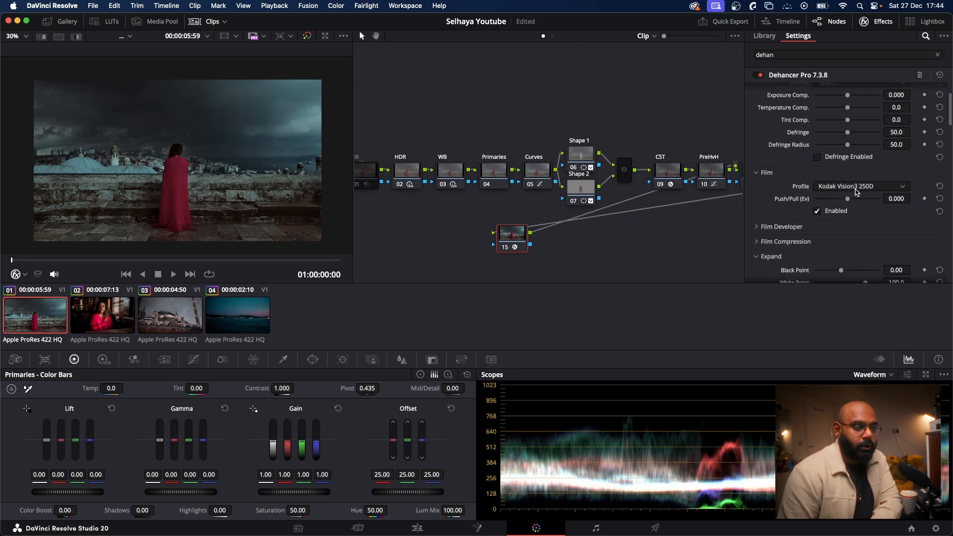
pyautogui.click(818, 212)
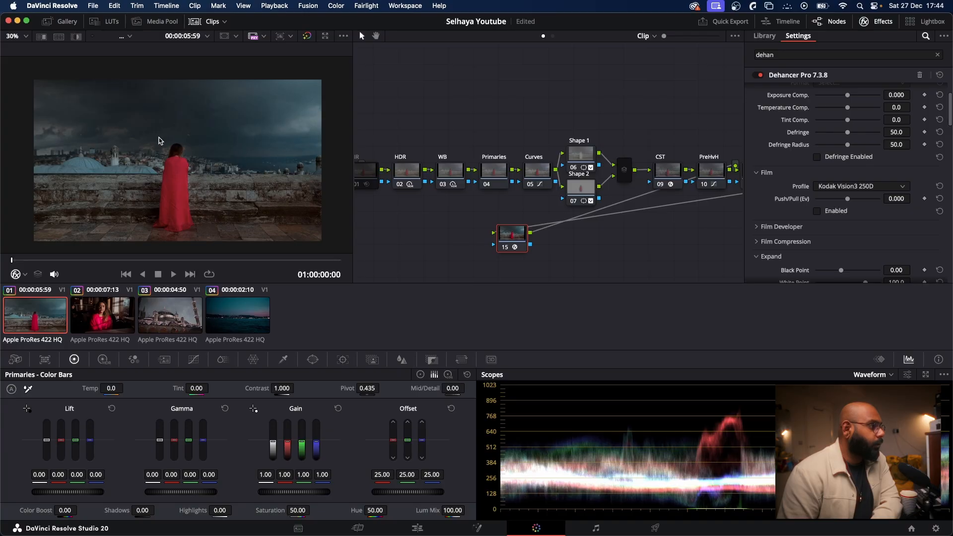
# Step: Review the remaining Dehancer Pro sections, disable all of its tools at once, and return to the Input settings
pyautogui.scroll(-3, 834, 194)
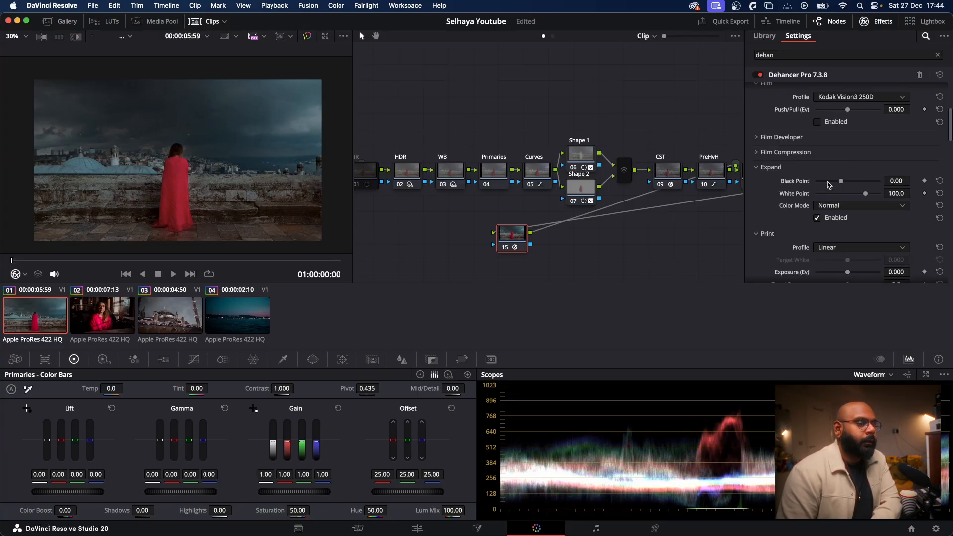
pyautogui.scroll(-10, 839, 193)
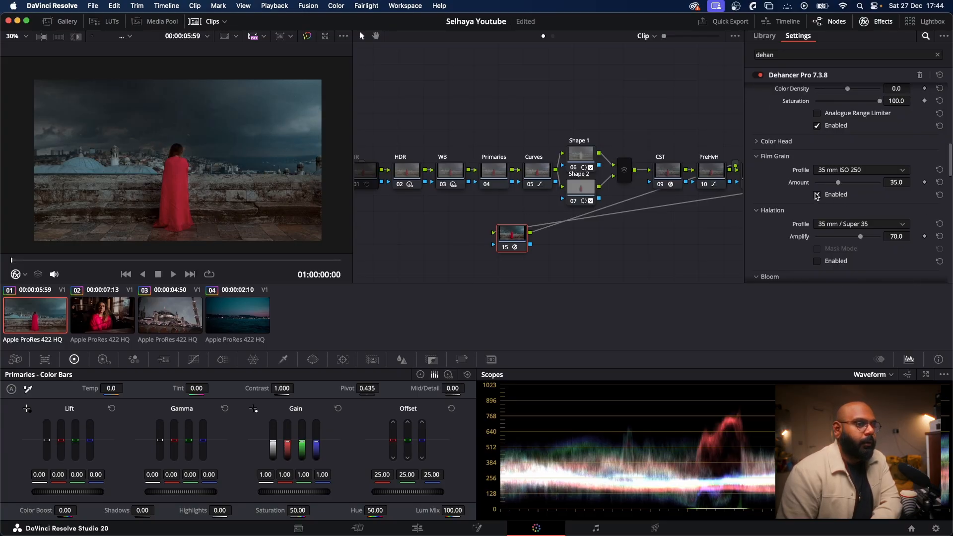
pyautogui.scroll(13, 824, 187)
pyautogui.scroll(-3, 823, 186)
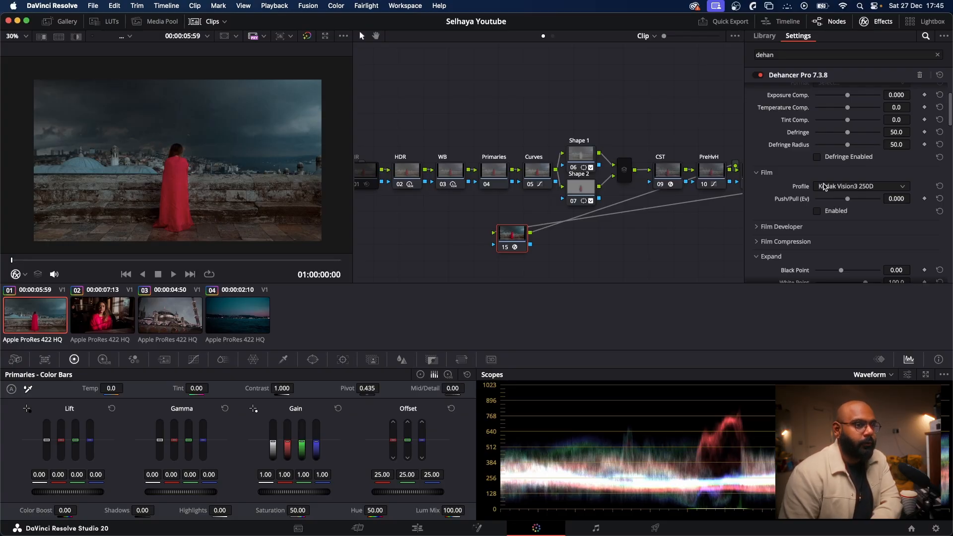
pyautogui.scroll(-10, 823, 186)
pyautogui.scroll(-10, 823, 186)
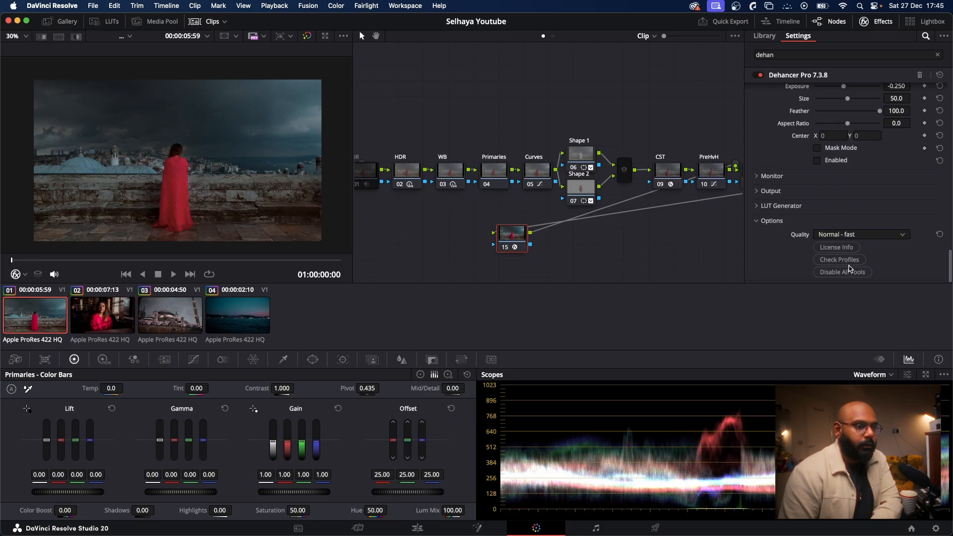
pyautogui.click(850, 272)
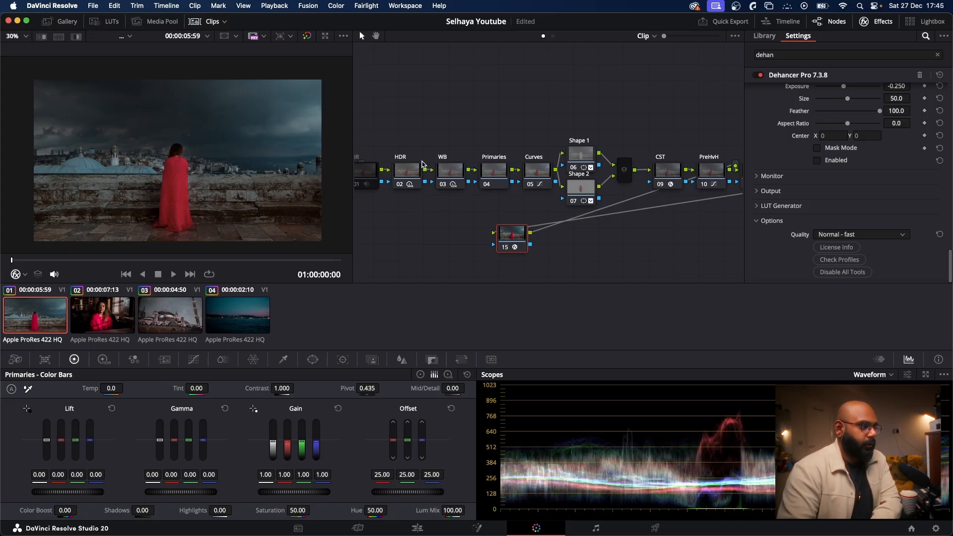
pyautogui.scroll(10, 884, 169)
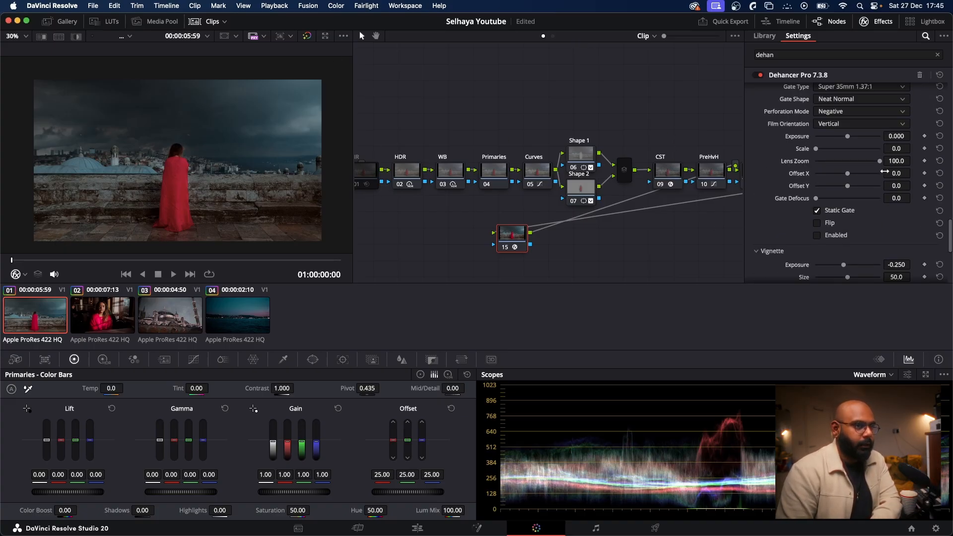
pyautogui.scroll(10, 883, 164)
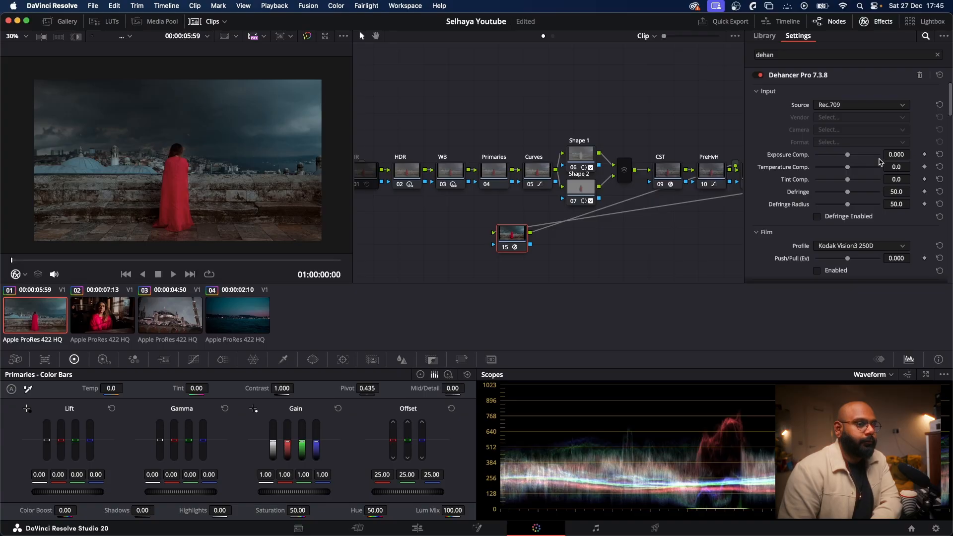
# Step: Enable the Kodak Vision3 250D film profile on node 15, raise the Print tonal contrast to 31.4 and enable Print
pyautogui.scroll(-3, 881, 163)
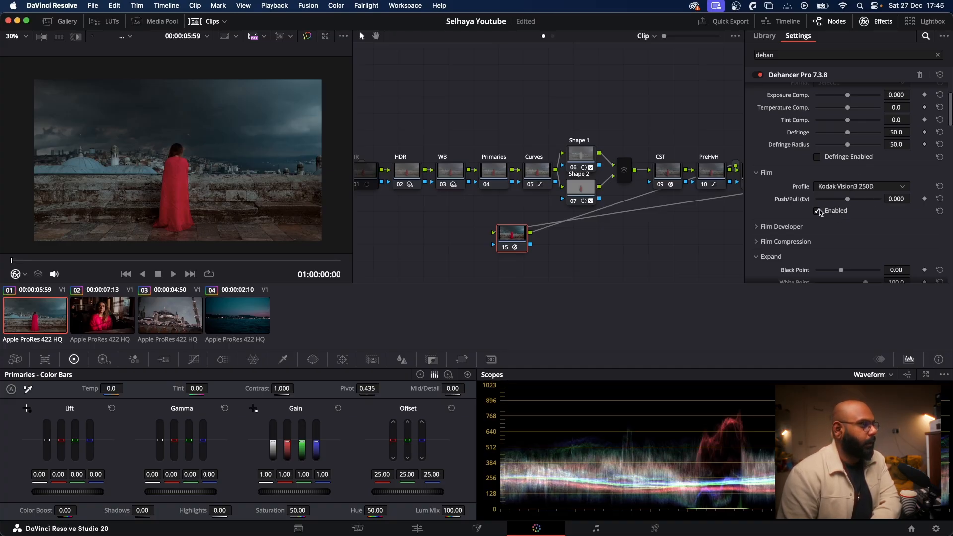
pyautogui.scroll(-8, 794, 189)
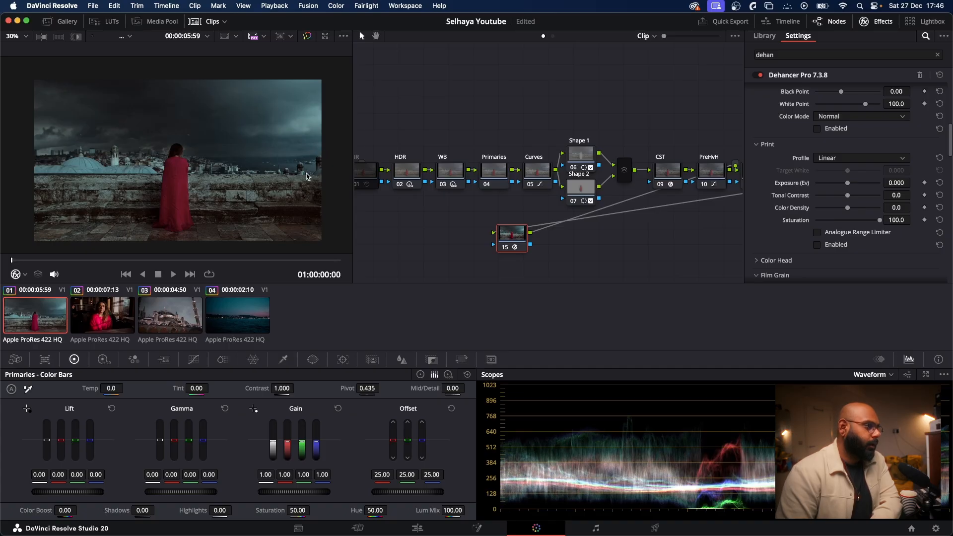
pyautogui.moveTo(848, 197); pyautogui.dragTo(868, 199)
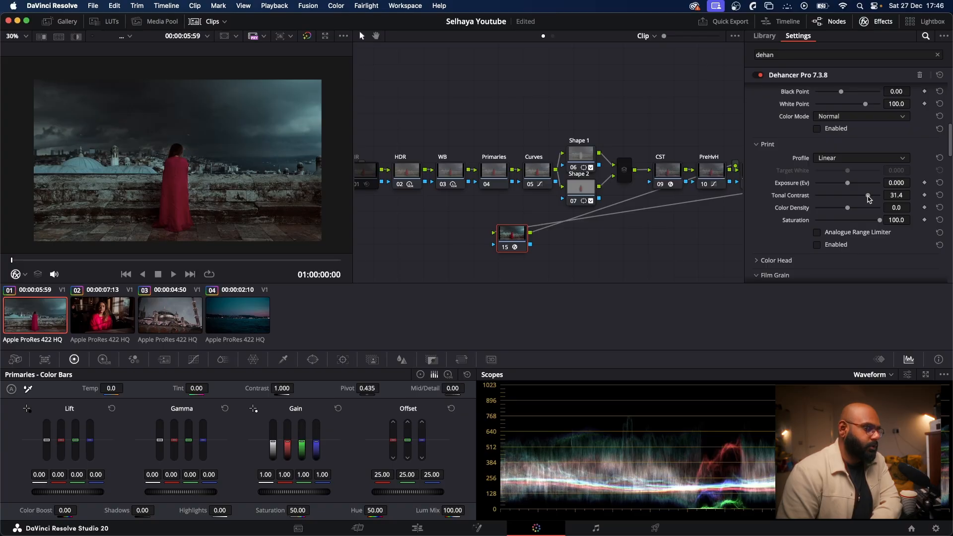
pyautogui.click(816, 245)
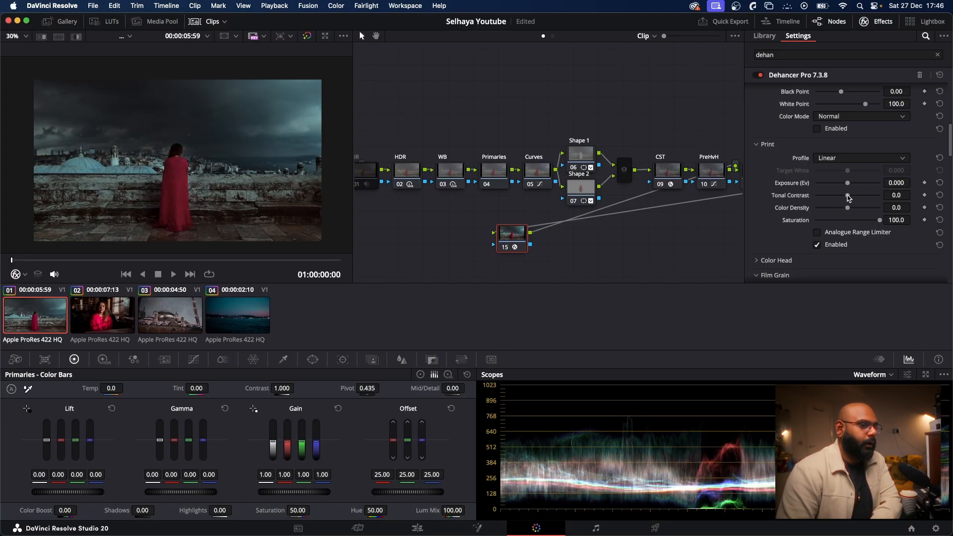
# Step: Set the Print tonal contrast to about 4.3 and the Print exposure to about 0.209
pyautogui.moveTo(848, 195); pyautogui.dragTo(849, 197)
pyautogui.moveTo(850, 197); pyautogui.dragTo(852, 198)
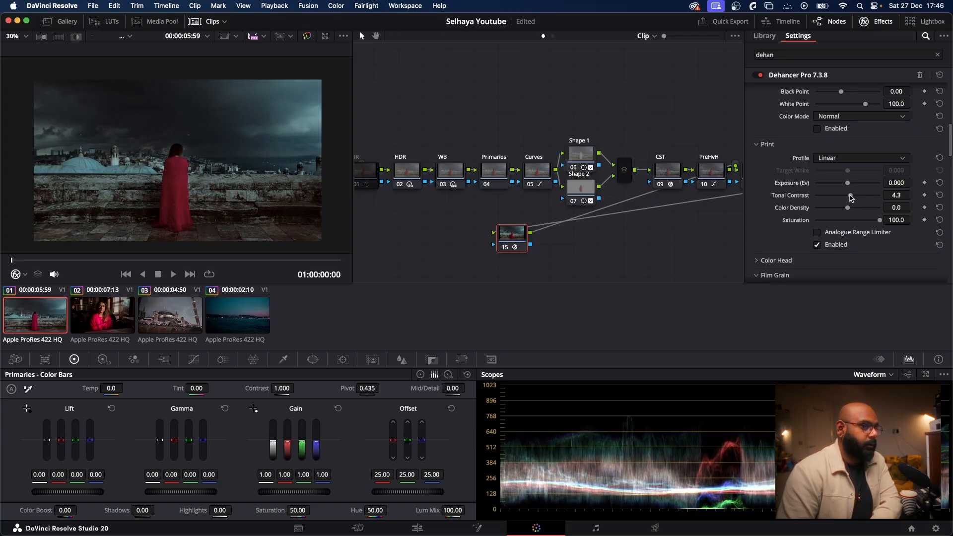
pyautogui.moveTo(847, 182); pyautogui.dragTo(849, 182)
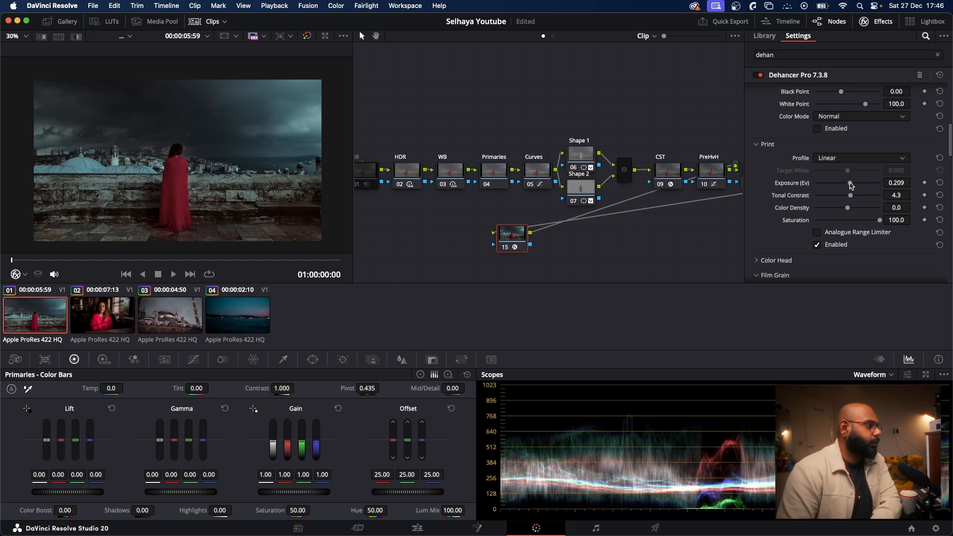
# Step: Enable Film Grain with the 16 mm ISO 50 profile and reduce its amount below 25
pyautogui.scroll(-5, 864, 203)
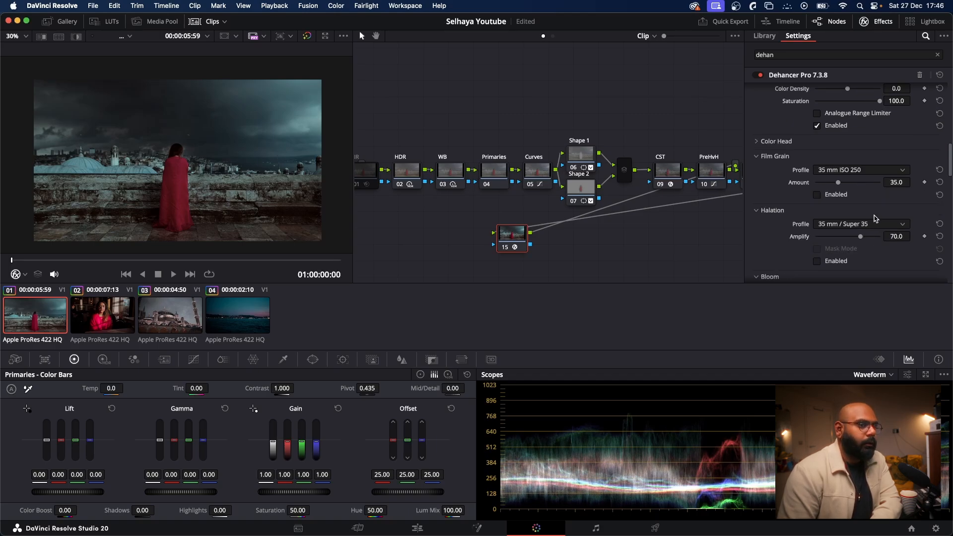
pyautogui.click(817, 195)
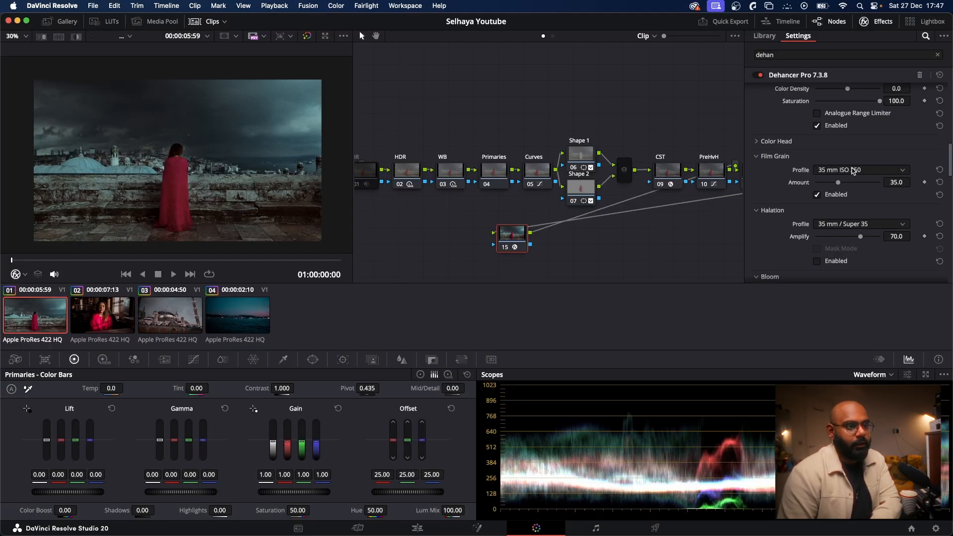
pyautogui.click(853, 170)
pyautogui.click(868, 229)
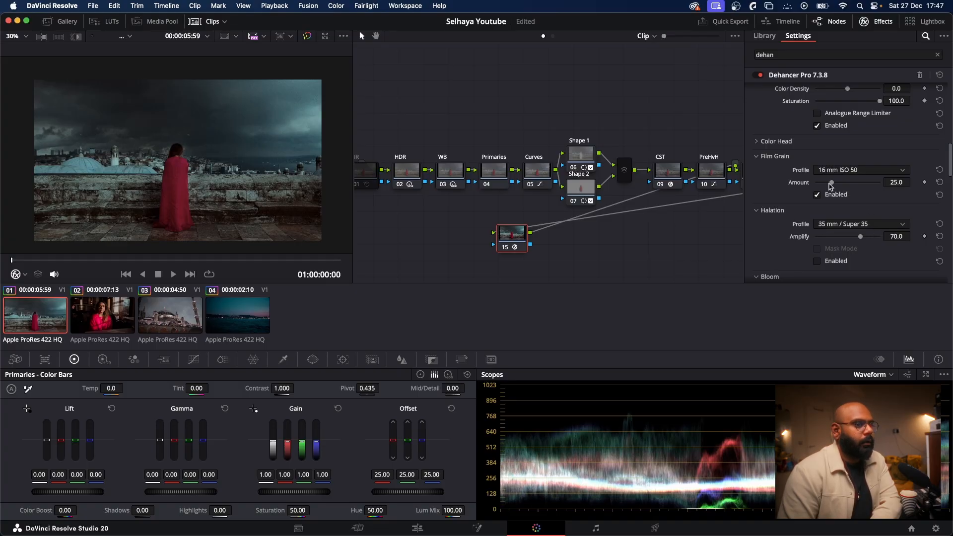
pyautogui.moveTo(831, 185); pyautogui.dragTo(820, 185)
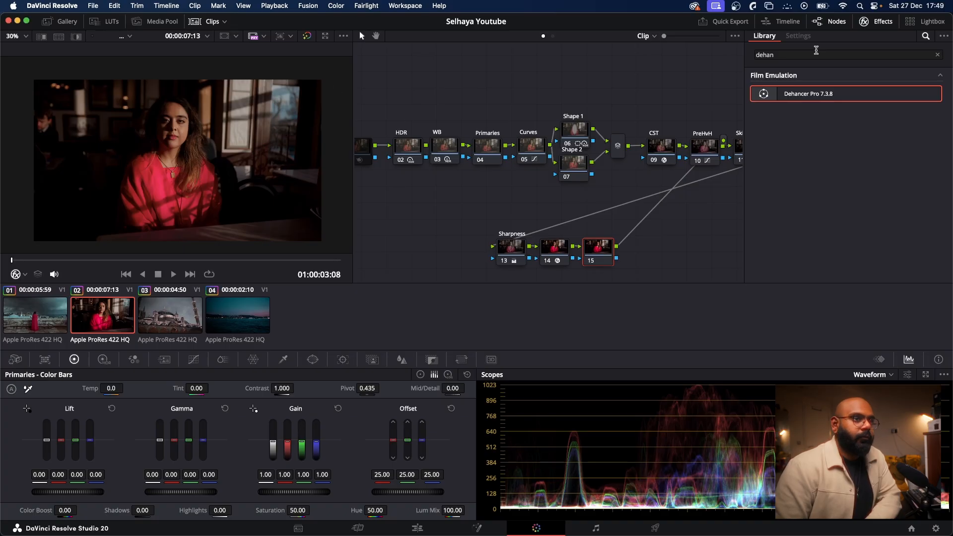
# Step: Apply Dehancer Pro 7.3.8 to node 15 of the second clip
pyautogui.click(866, 22)
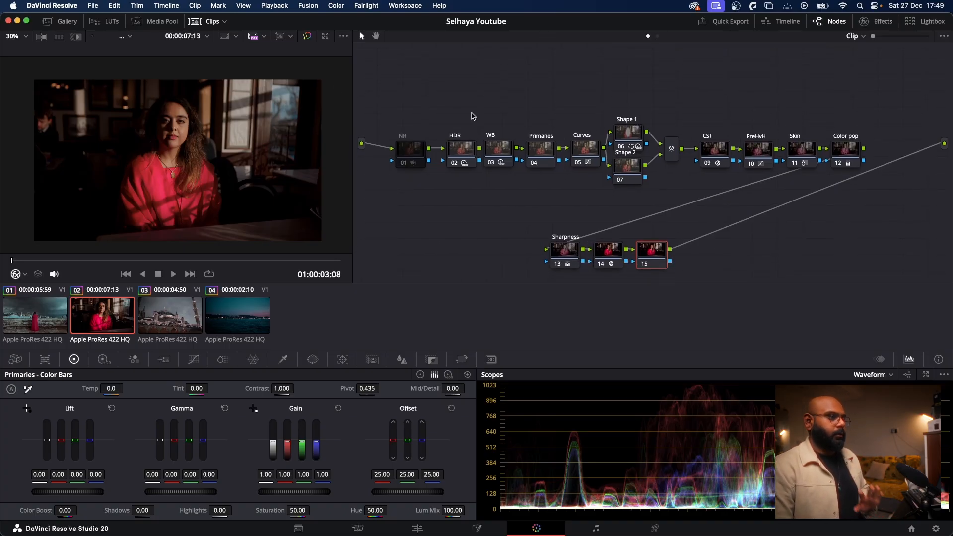
pyautogui.click(876, 22)
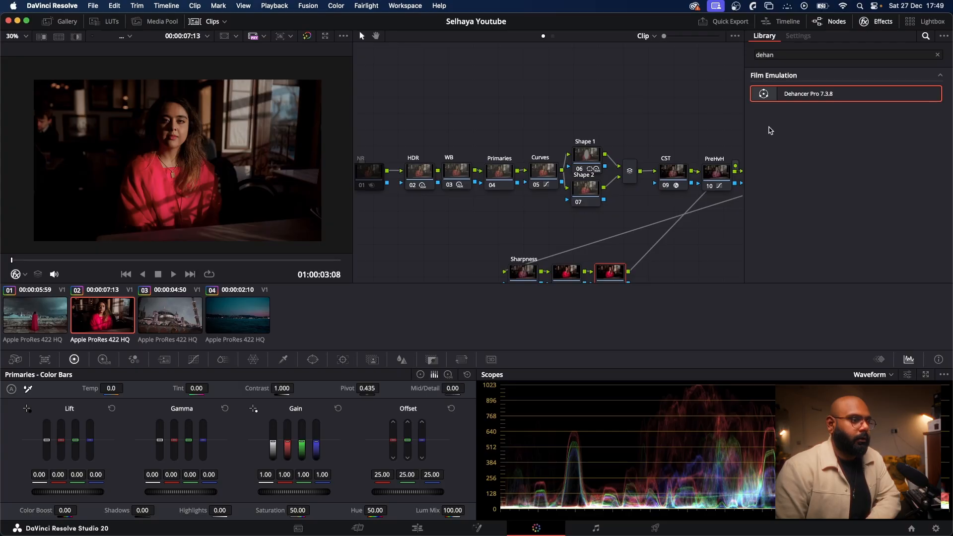
pyautogui.moveTo(769, 89); pyautogui.dragTo(615, 257)
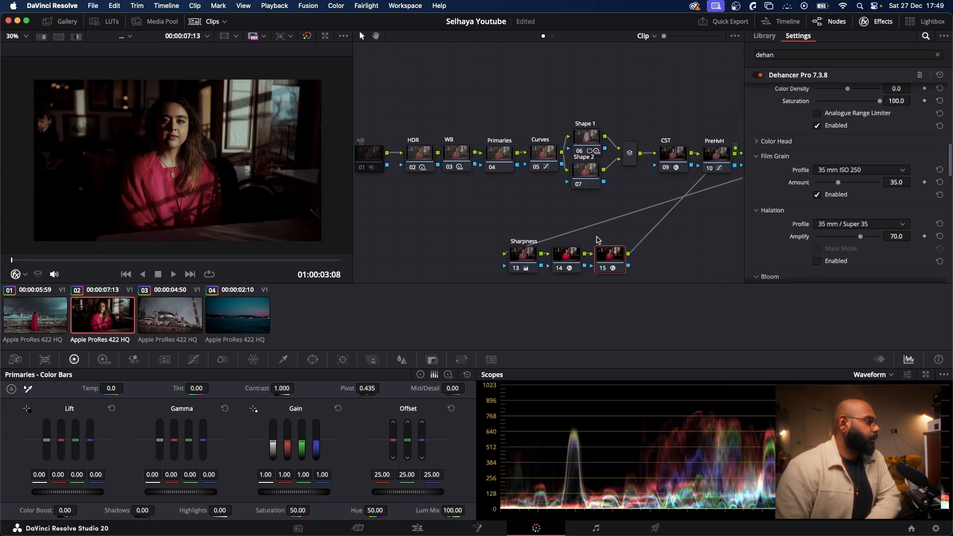
# Step: Try the Polaroid Type 100 Sepia (Exp. 2009) film profile on the second clip's node 15
pyautogui.scroll(10, 869, 134)
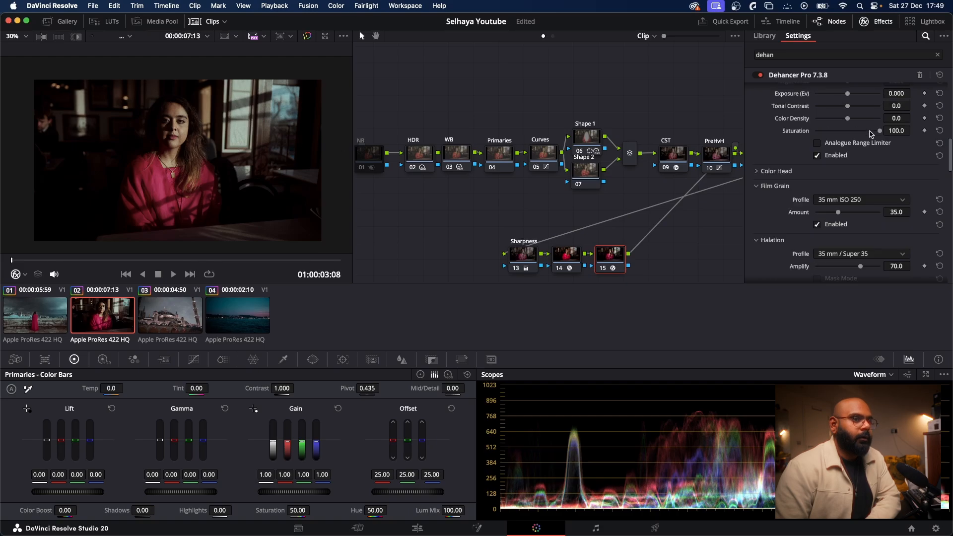
pyautogui.scroll(5, 872, 139)
pyautogui.scroll(-2, 864, 140)
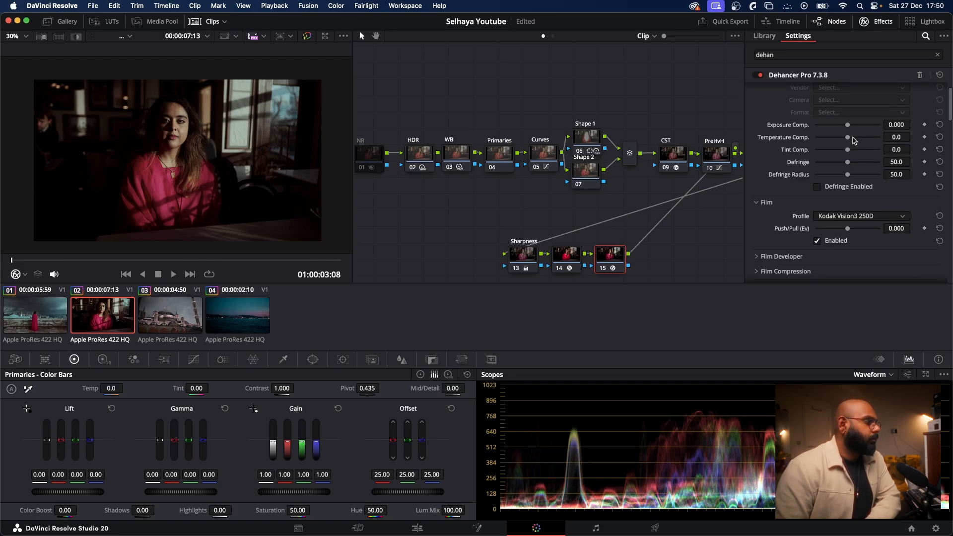
pyautogui.click(902, 216)
pyautogui.scroll(5, 862, 276)
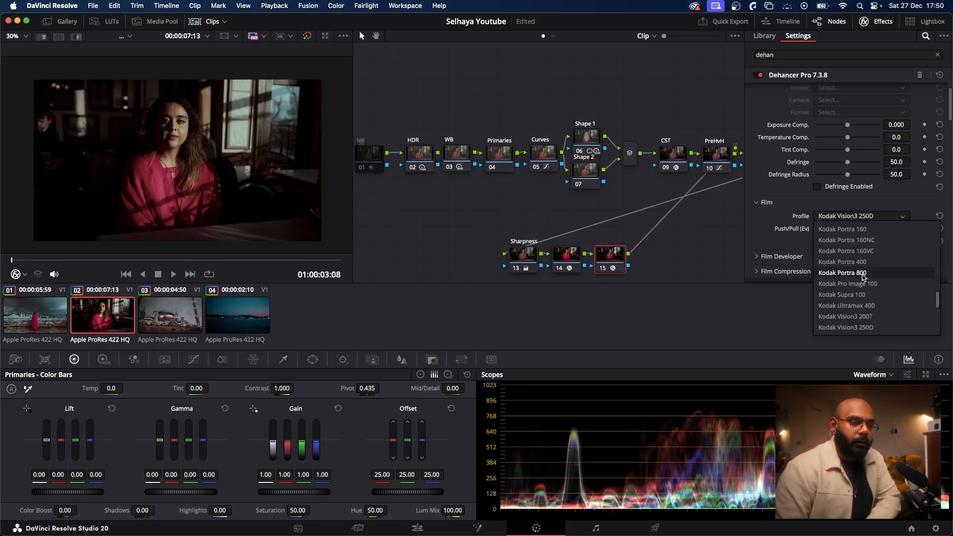
pyautogui.scroll(10, 858, 254)
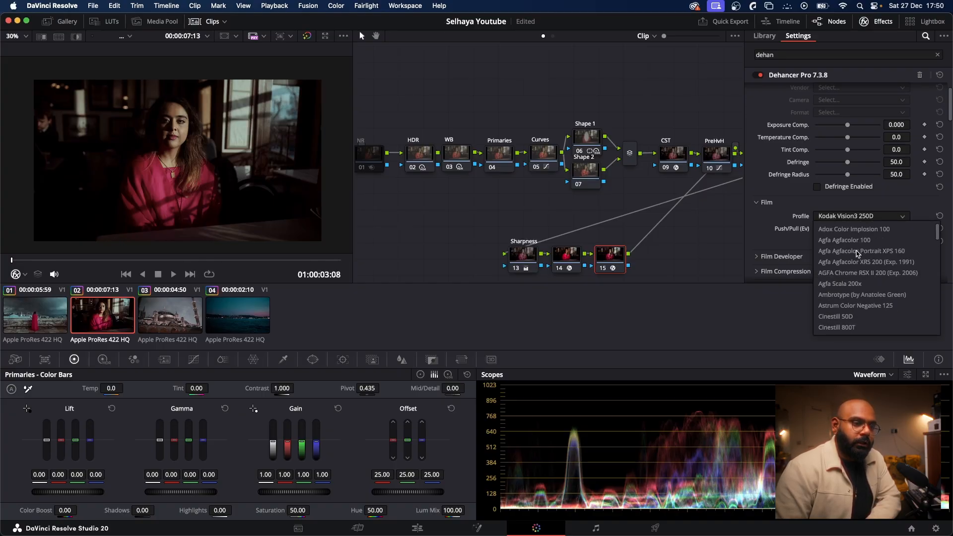
pyautogui.scroll(-2, 858, 254)
pyautogui.scroll(-15, 858, 254)
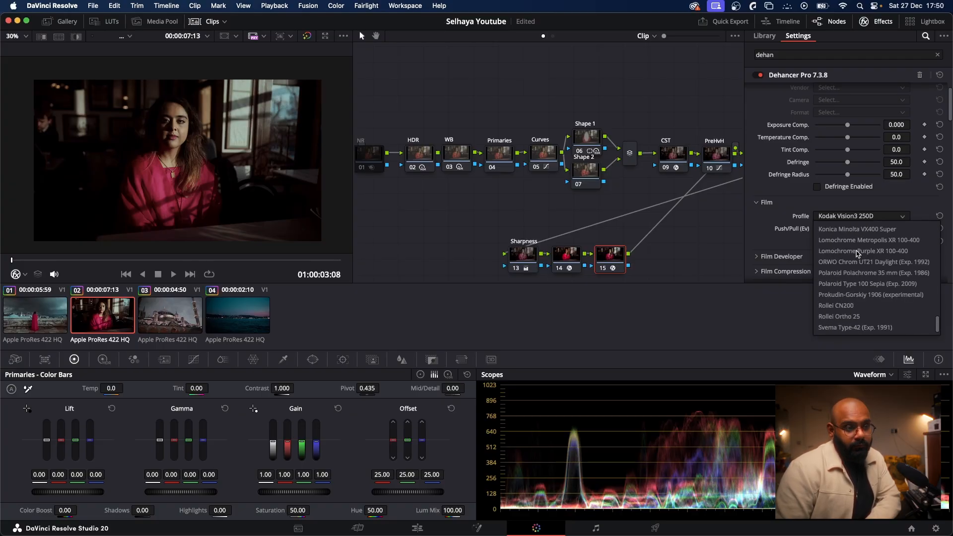
pyautogui.click(856, 283)
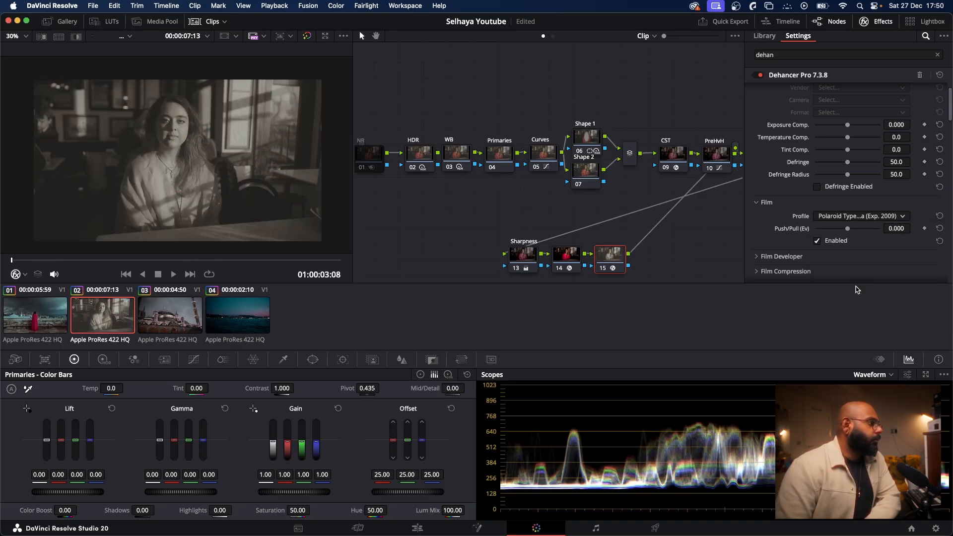
# Step: Set the film profile to Kodak Supra 100 and toggle node 15 off and on to compare the look
pyautogui.click(869, 220)
pyautogui.scroll(3, 869, 279)
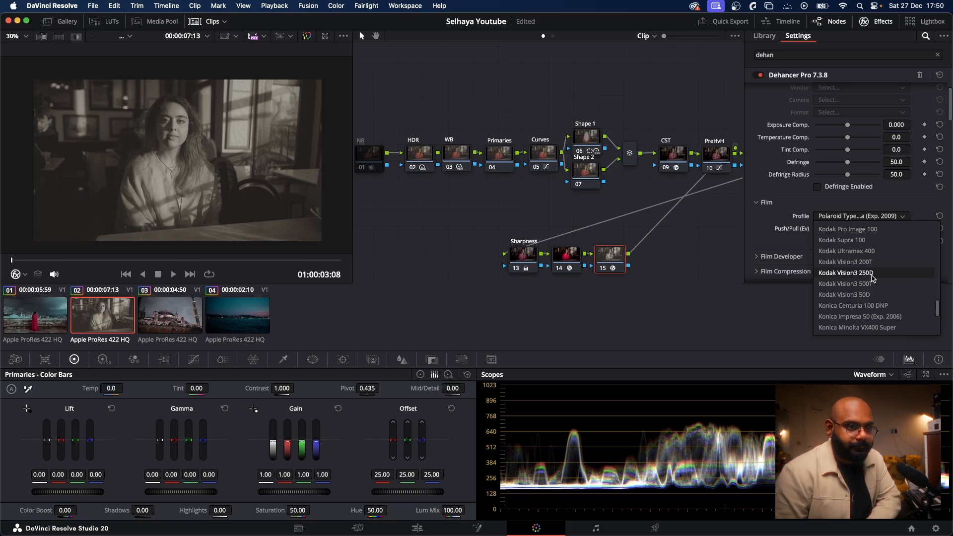
pyautogui.scroll(3, 874, 283)
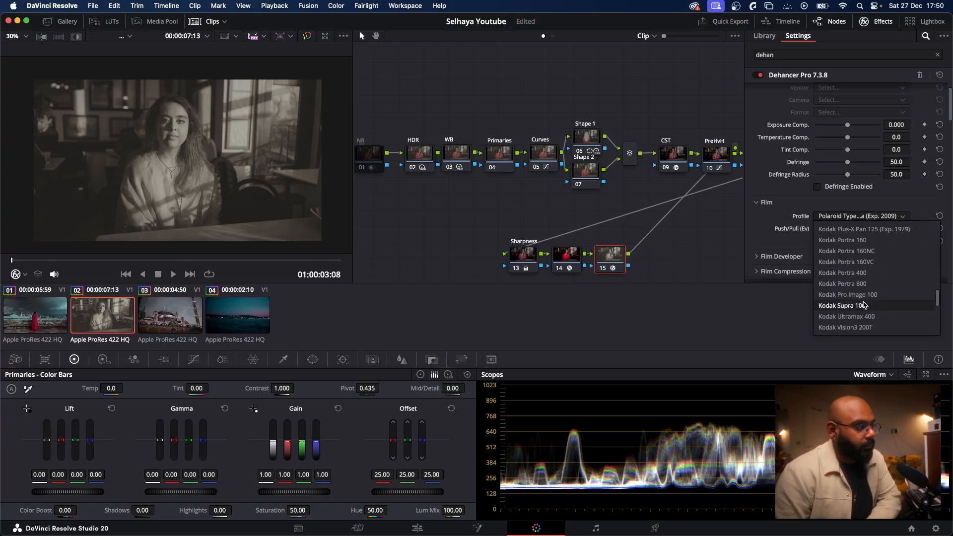
pyautogui.click(865, 305)
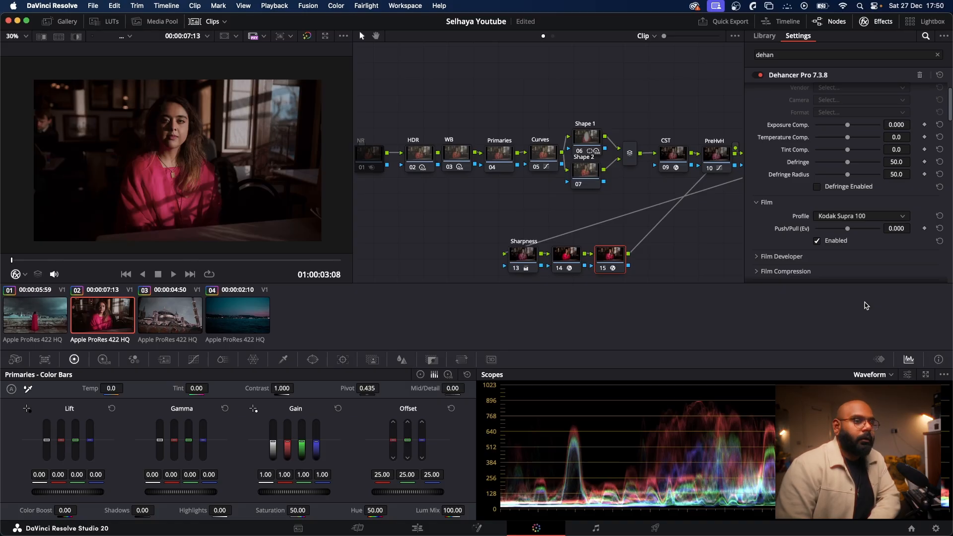
pyautogui.click(605, 268)
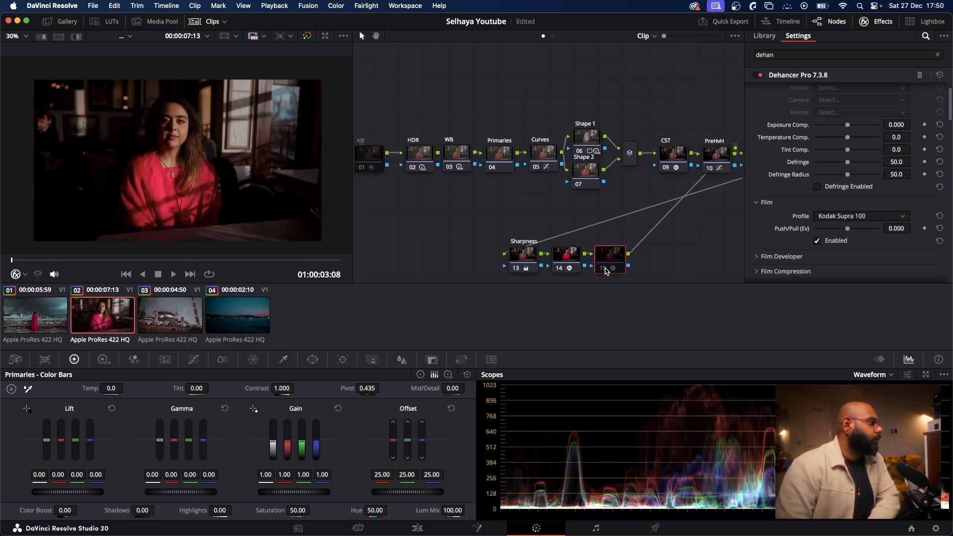
pyautogui.click(604, 269)
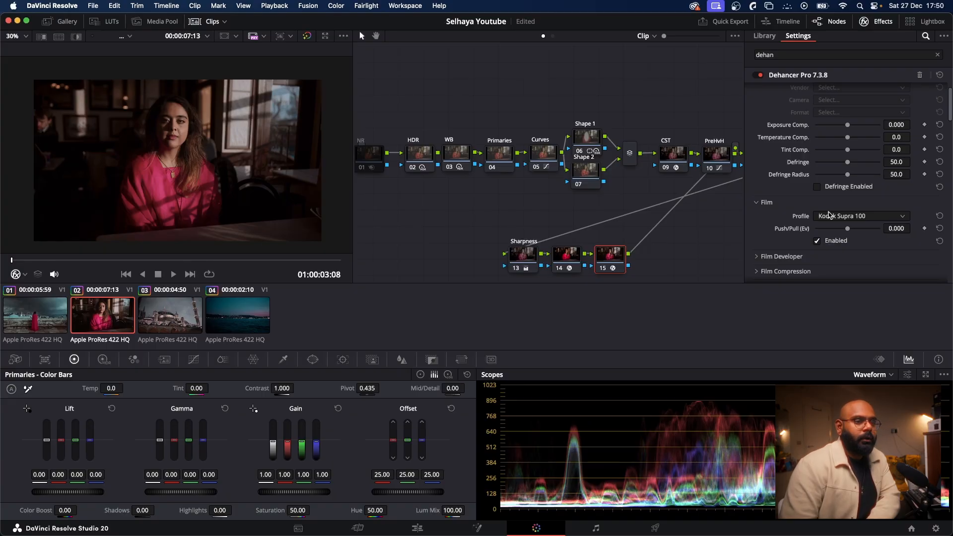
# Step: Set the Halation profile to 16 mm / Super 16 and enable Halation, toggling it to compare
pyautogui.scroll(-8, 817, 216)
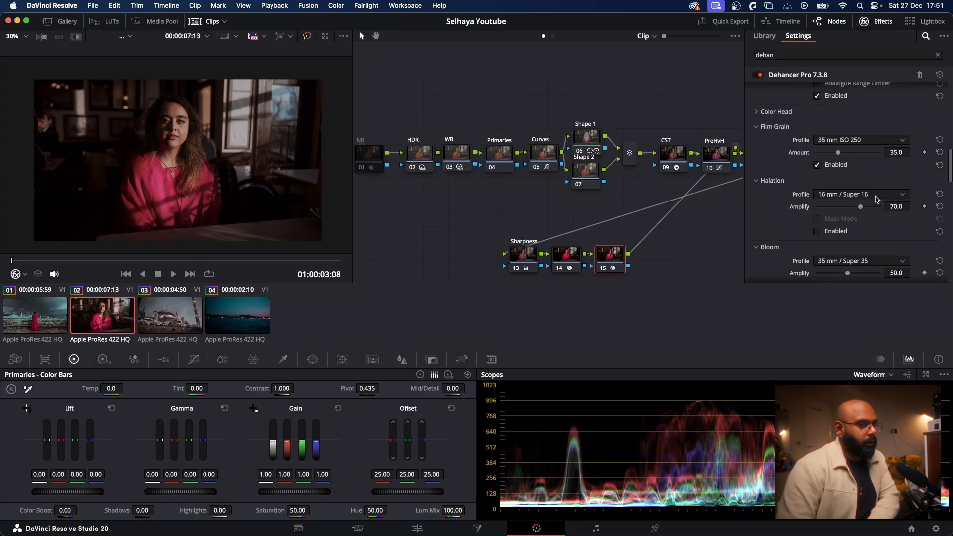
pyautogui.click(817, 231)
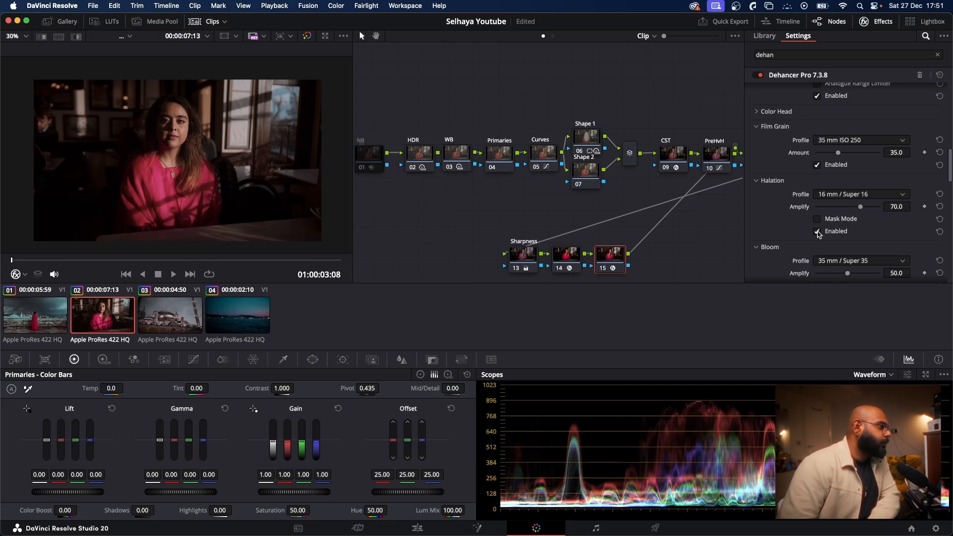
pyautogui.click(817, 231)
pyautogui.click(817, 231)
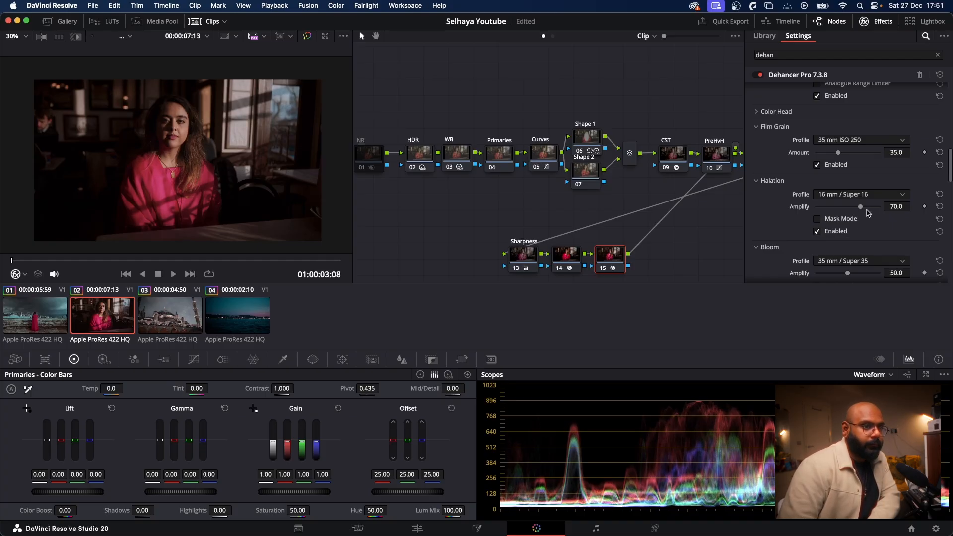
# Step: Test Halation amplify at 100 on a close view of the face, and settle it at about 75.2
pyautogui.moveTo(861, 208); pyautogui.dragTo(917, 205)
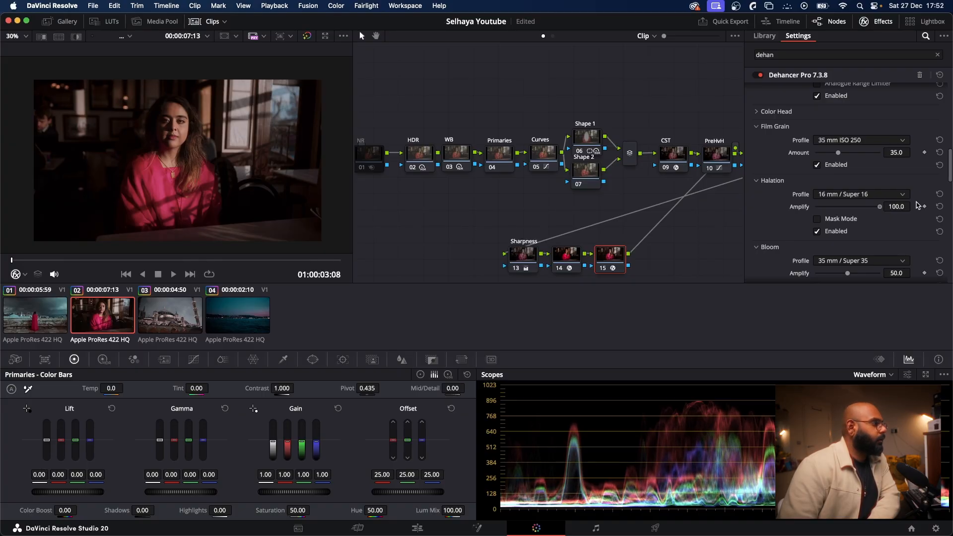
pyautogui.scroll(6, 133, 140)
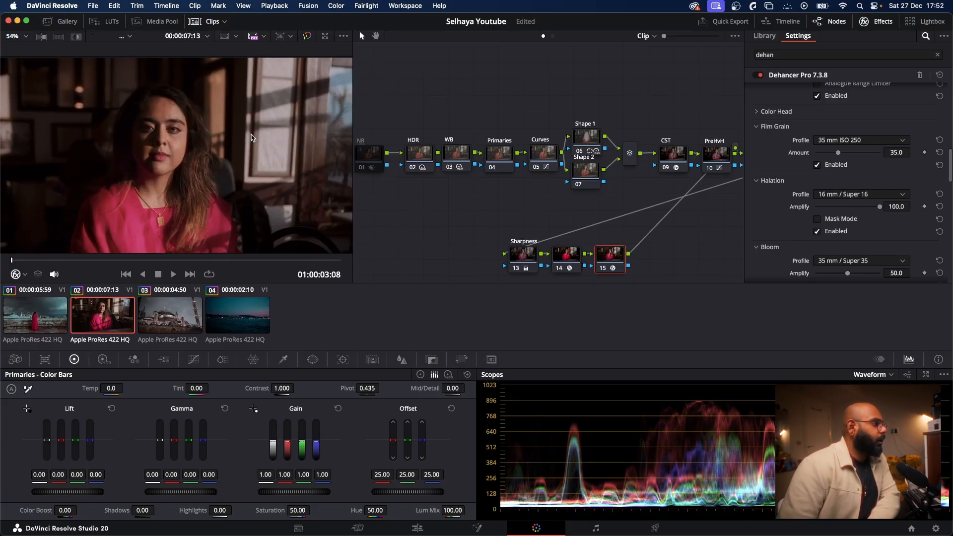
pyautogui.scroll(3, 133, 141)
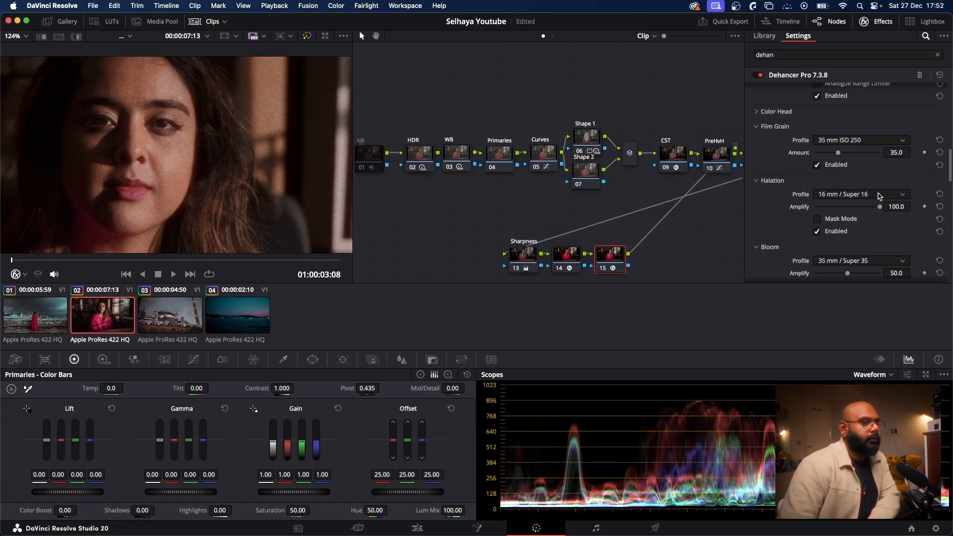
pyautogui.moveTo(882, 207)
pyautogui.mouseDown()
pyautogui.moveTo(845, 208)
pyautogui.moveTo(864, 208)
pyautogui.mouseUp()
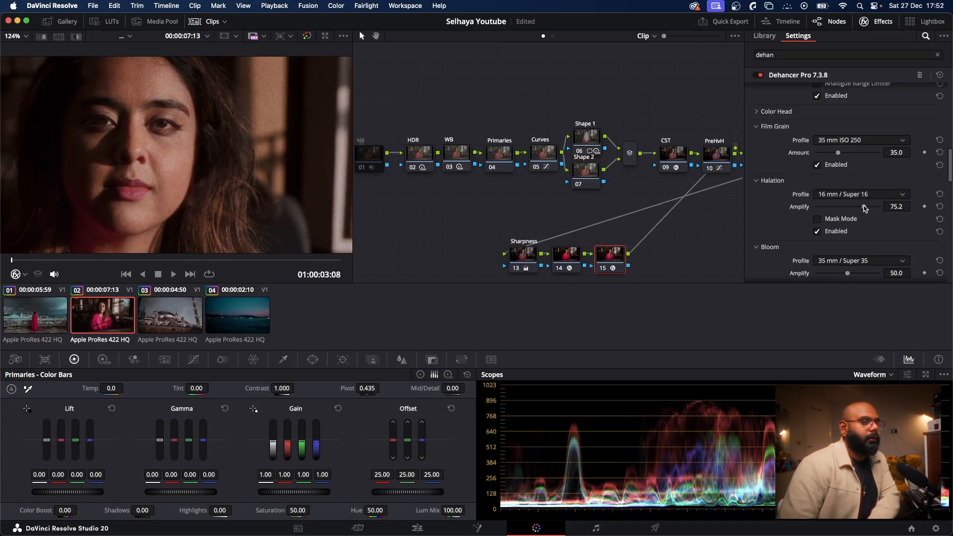
pyautogui.scroll(-6, 277, 178)
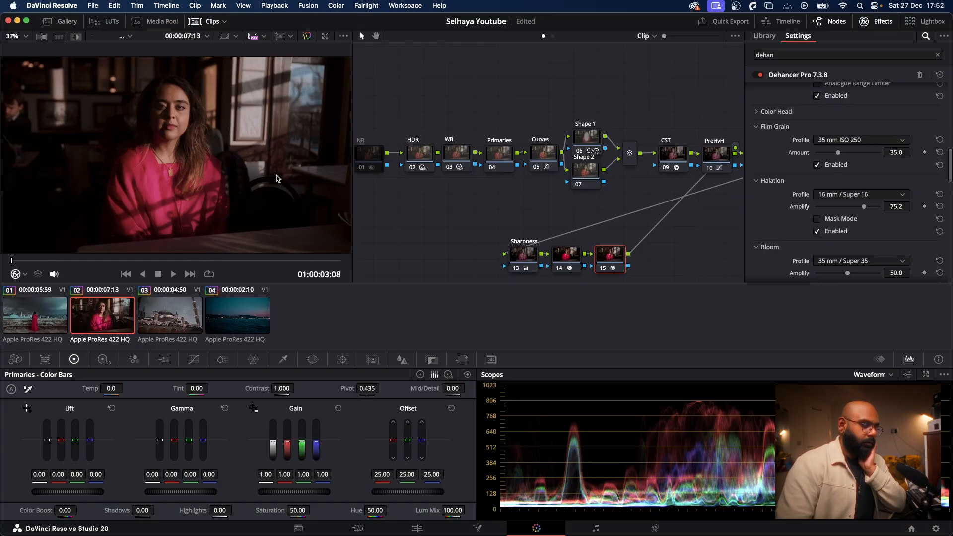
# Step: Enable Bloom with the 35 mm / Super 35 profile at amplify 50, toggling it to compare
pyautogui.scroll(-5, 843, 198)
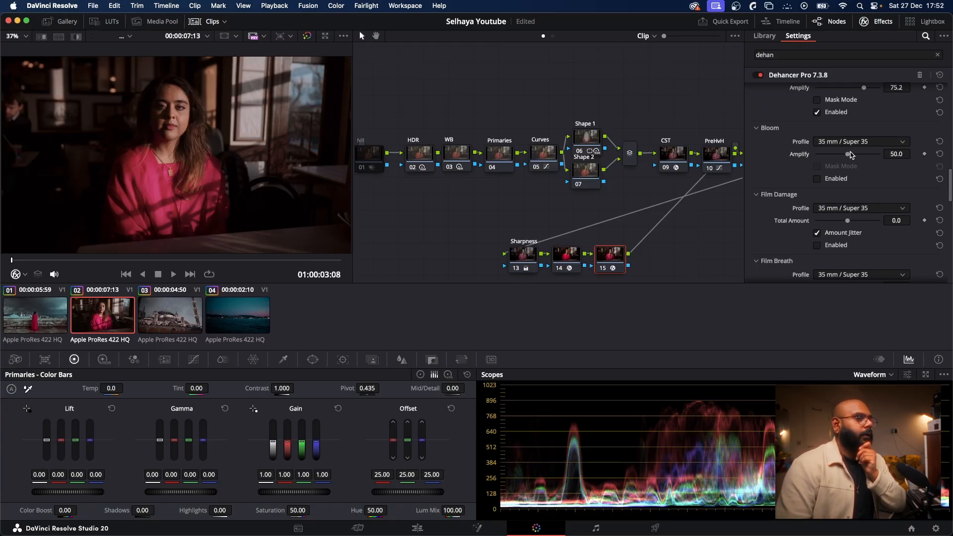
pyautogui.click(817, 179)
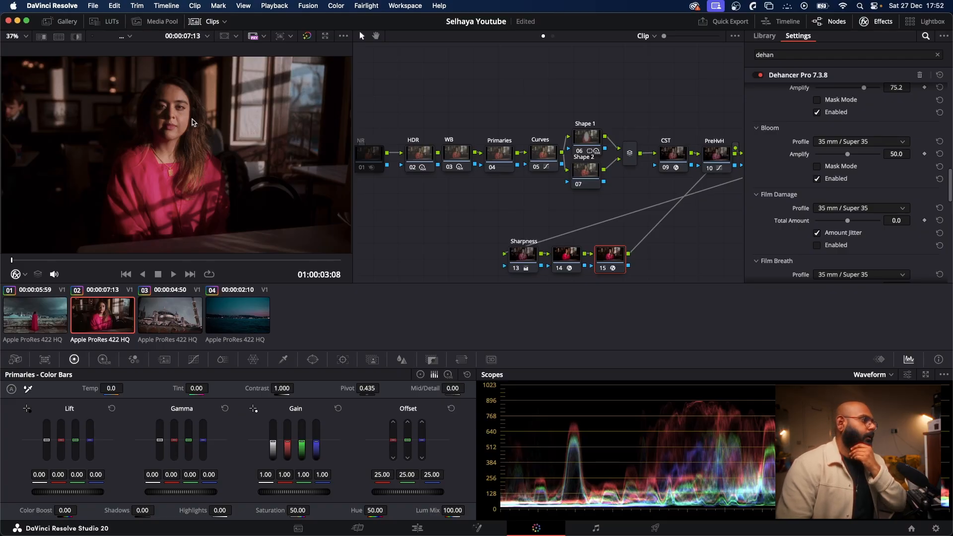
pyautogui.click(817, 179)
pyautogui.click(816, 178)
pyautogui.scroll(-2, 266, 156)
pyautogui.scroll(2, 264, 156)
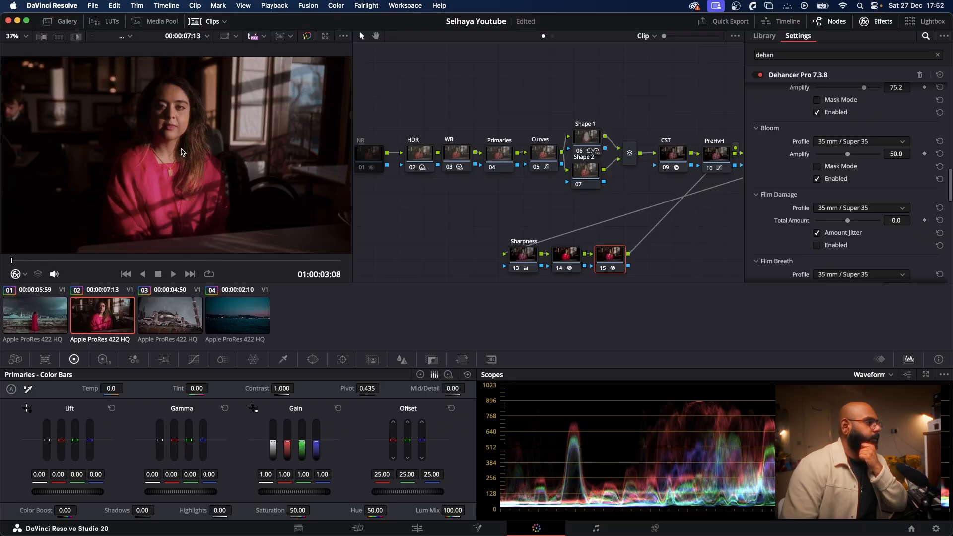
# Step: Apply Dehancer Pro to node 15 of the third clip with the Kodak Pro Image 100 film profile, toggling the node to compare
pyautogui.press('Down')
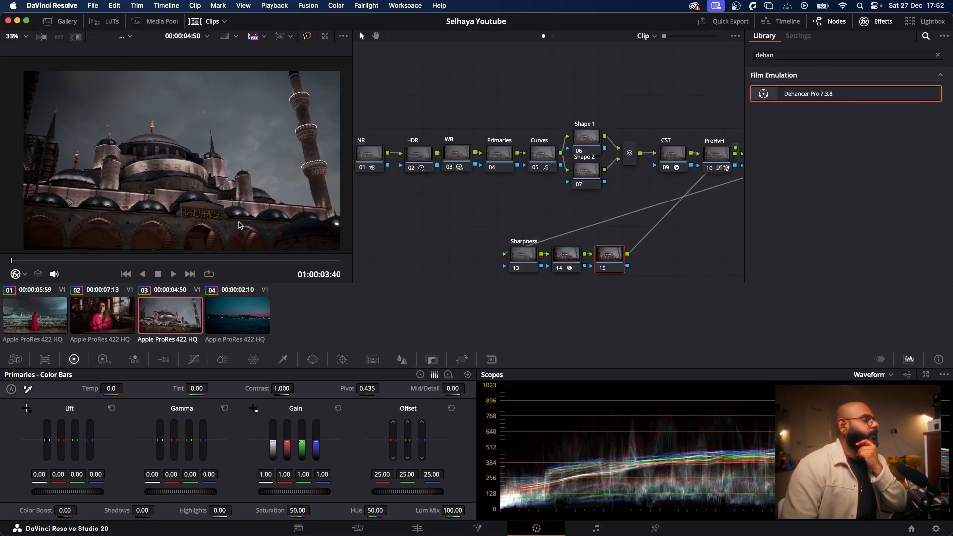
pyautogui.moveTo(777, 96); pyautogui.dragTo(615, 255)
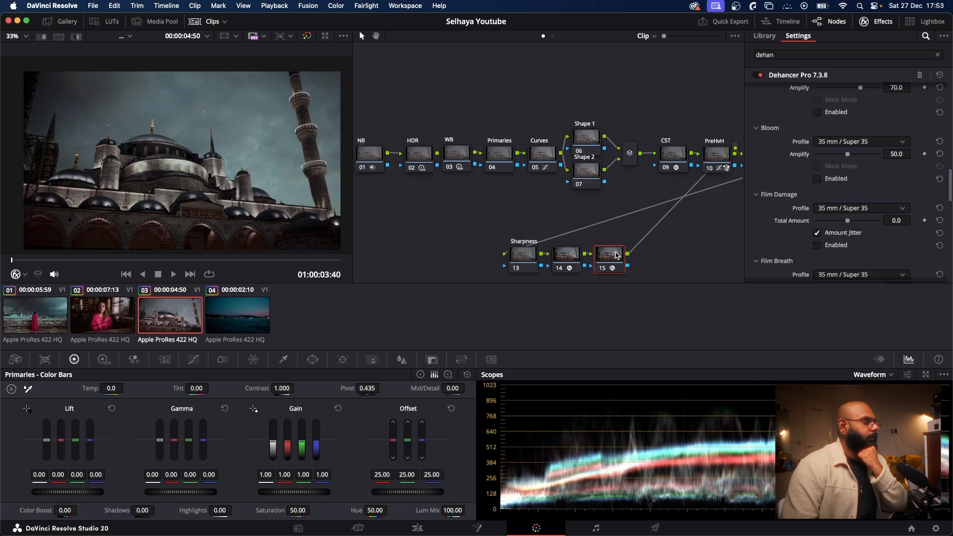
pyautogui.scroll(5, 825, 126)
pyautogui.click(861, 187)
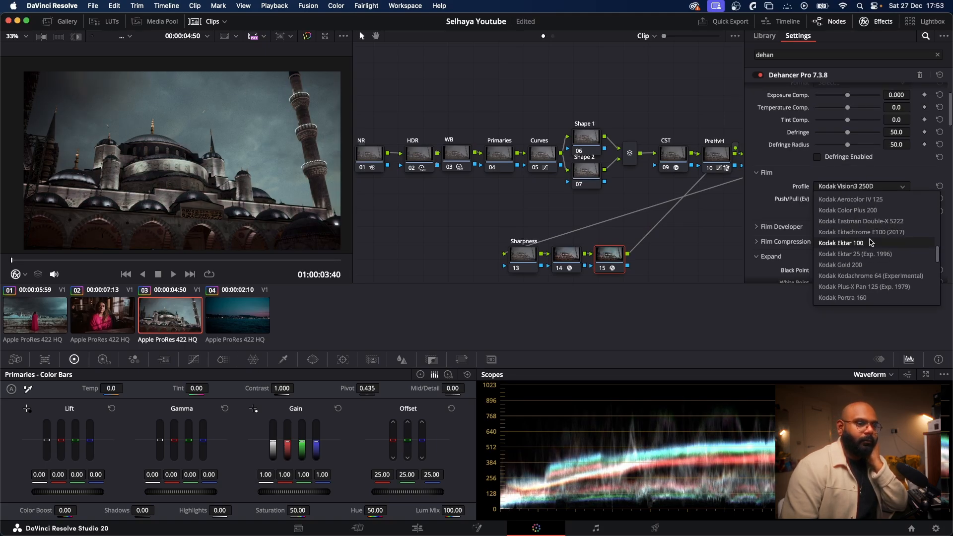
pyautogui.scroll(-3, 871, 256)
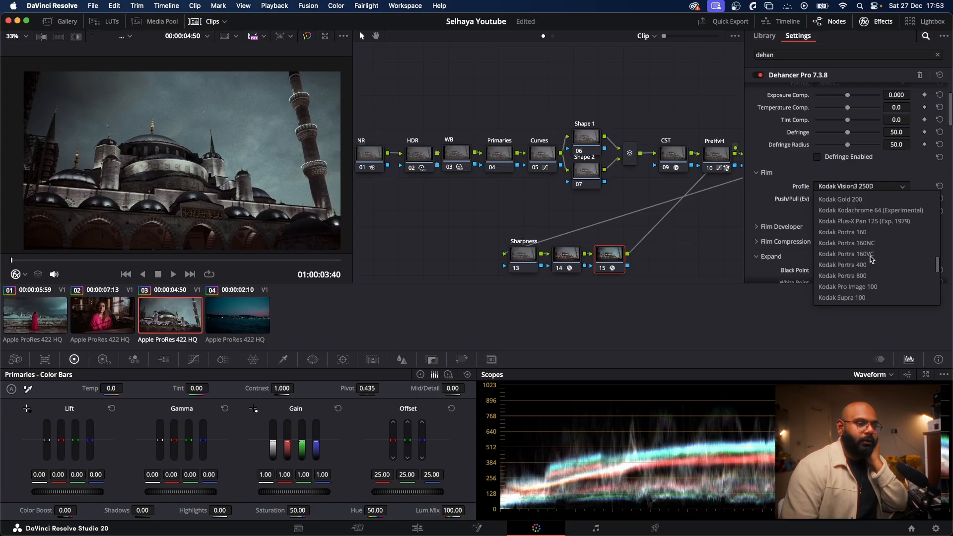
pyautogui.click(866, 287)
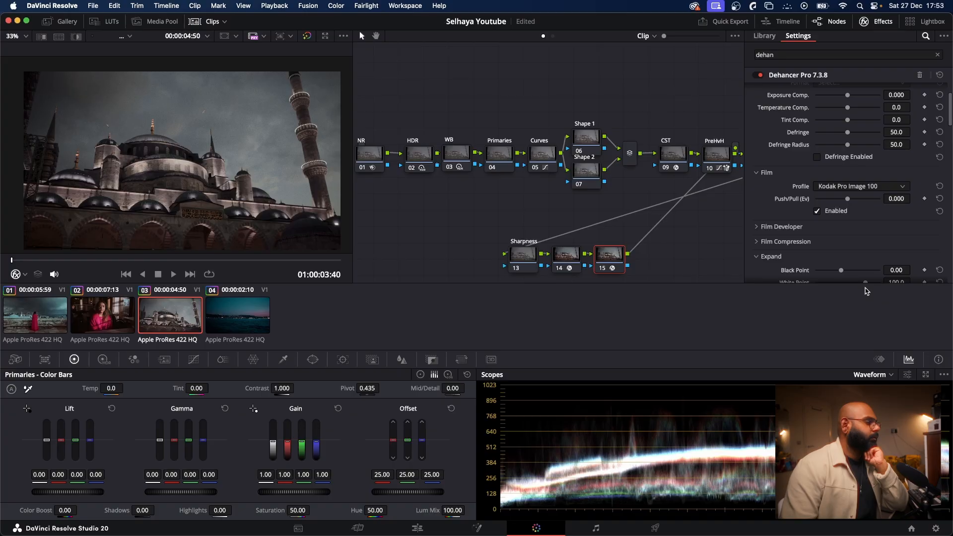
pyautogui.click(603, 271)
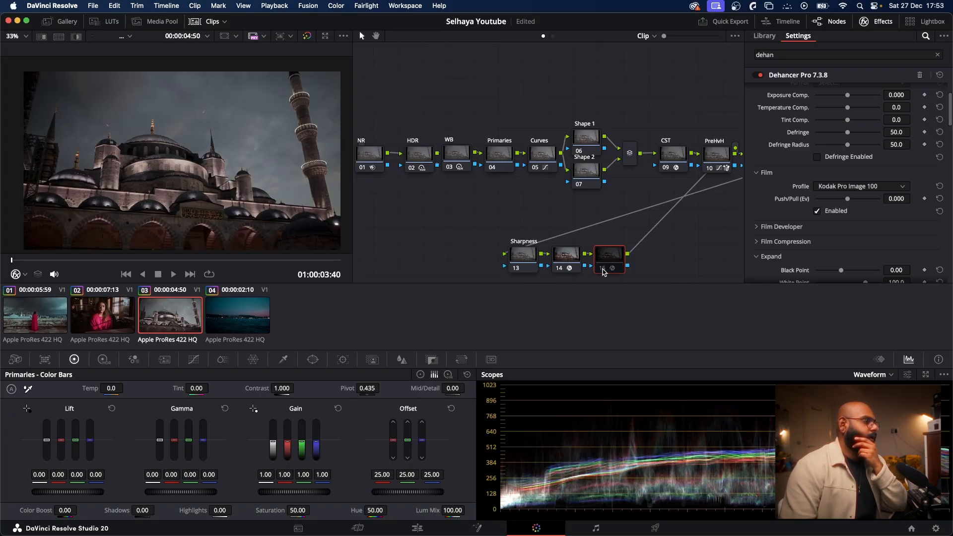
pyautogui.click(603, 269)
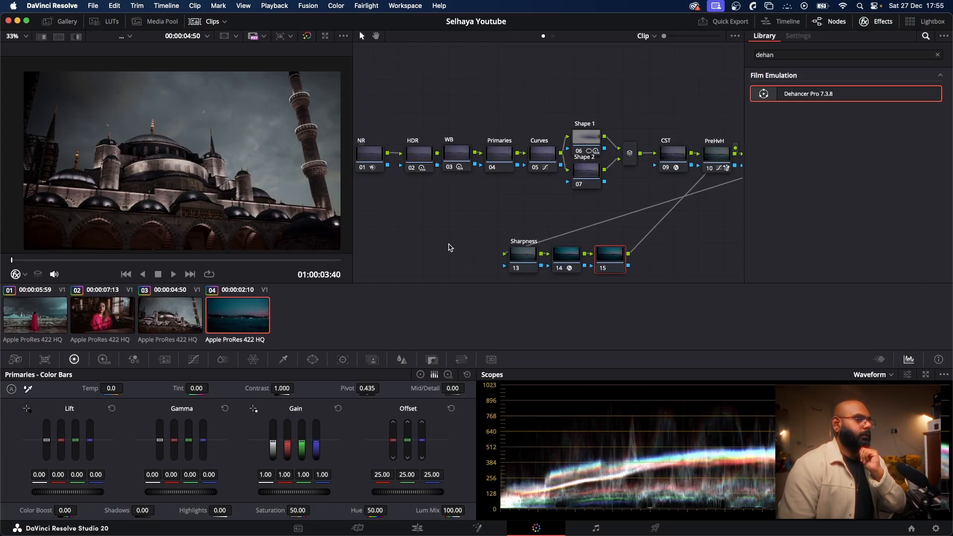
# Step: Apply Dehancer Pro to node 15 of the fourth clip and review its Film, Expand and Print settings
pyautogui.moveTo(810, 95); pyautogui.dragTo(620, 264)
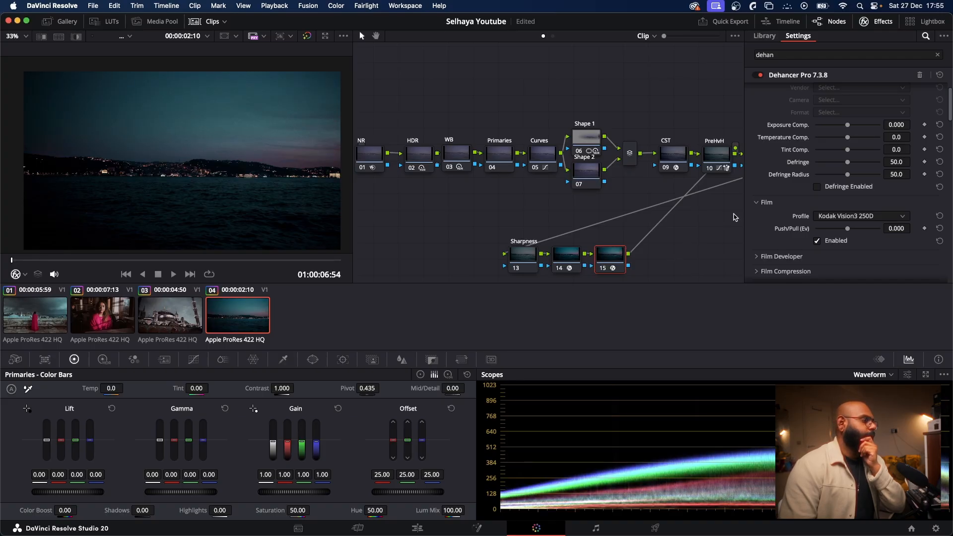
pyautogui.scroll(1, 846, 153)
pyautogui.scroll(-2, 841, 153)
pyautogui.scroll(-5, 841, 154)
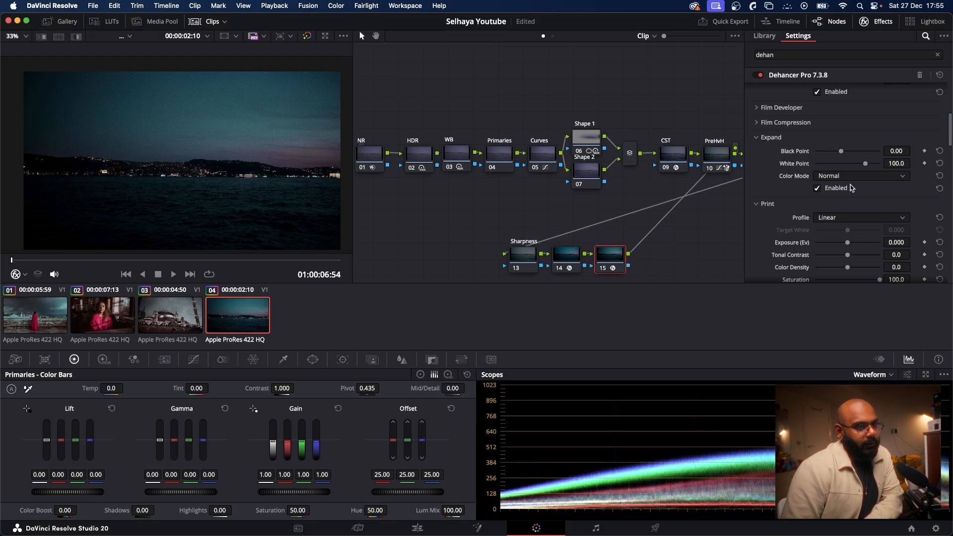
pyautogui.scroll(-3, 848, 196)
pyautogui.scroll(3, 845, 199)
pyautogui.scroll(-4, 845, 200)
pyautogui.scroll(-3, 847, 208)
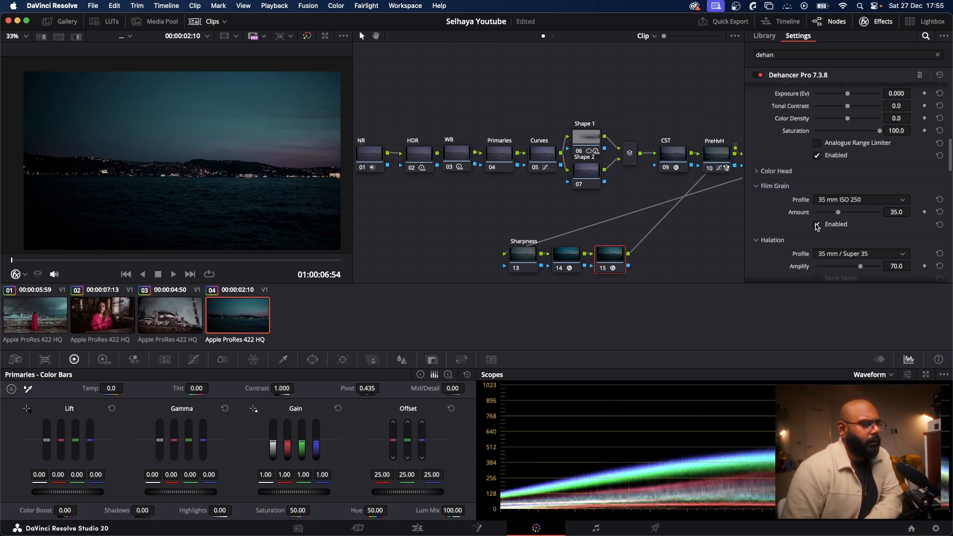
# Step: Set the Film Grain profile to 8 mm ISO 50 with an amount of about 1.6, toggling the grain to compare
pyautogui.click(837, 201)
pyautogui.click(838, 223)
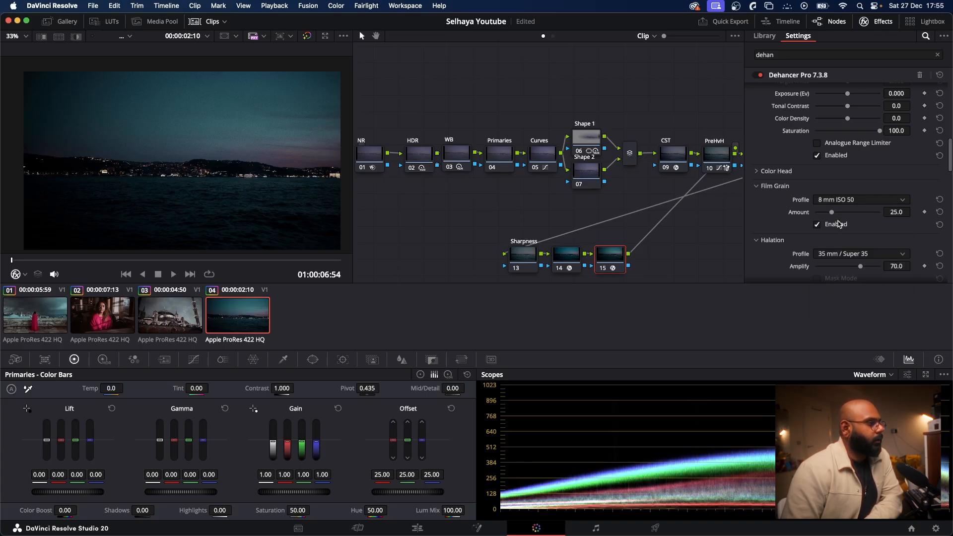
pyautogui.moveTo(832, 213); pyautogui.dragTo(818, 216)
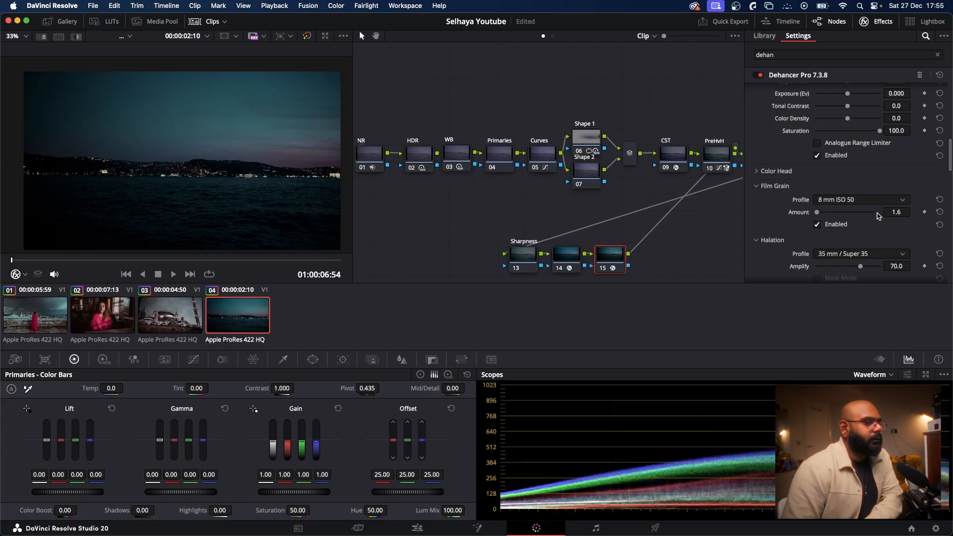
pyautogui.click(817, 225)
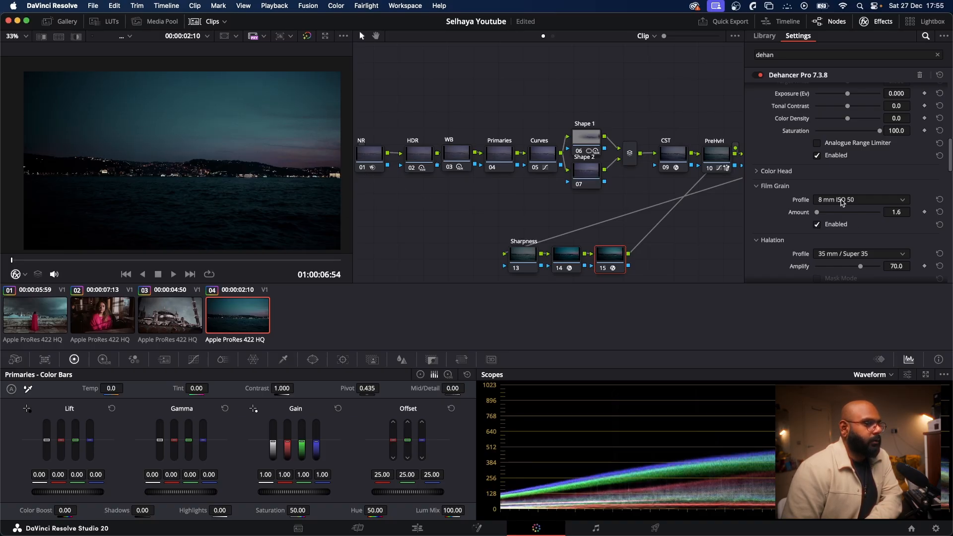
# Step: Compare the fourth clip with node 15 bypassed and the NR node switched off and on, and re-enable node 15
pyautogui.click(600, 269)
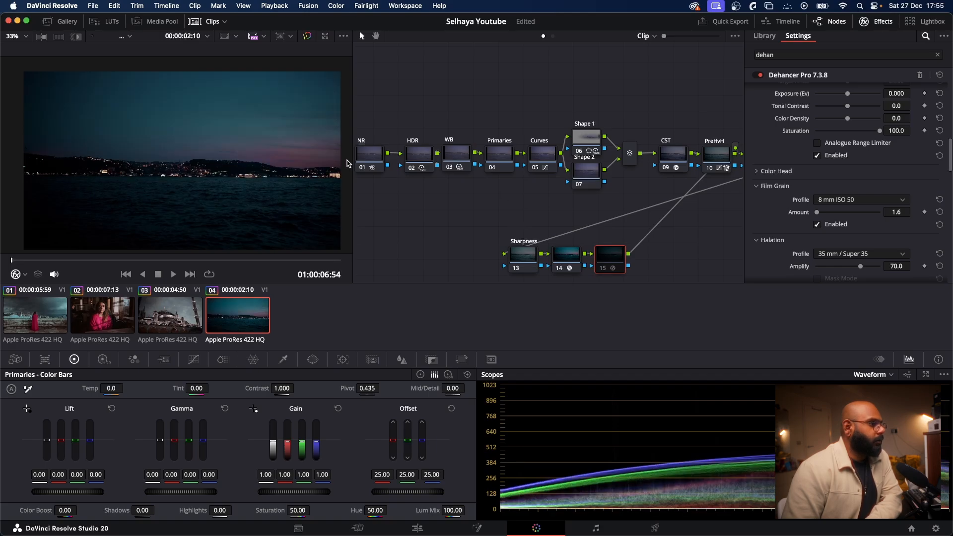
pyautogui.click(360, 169)
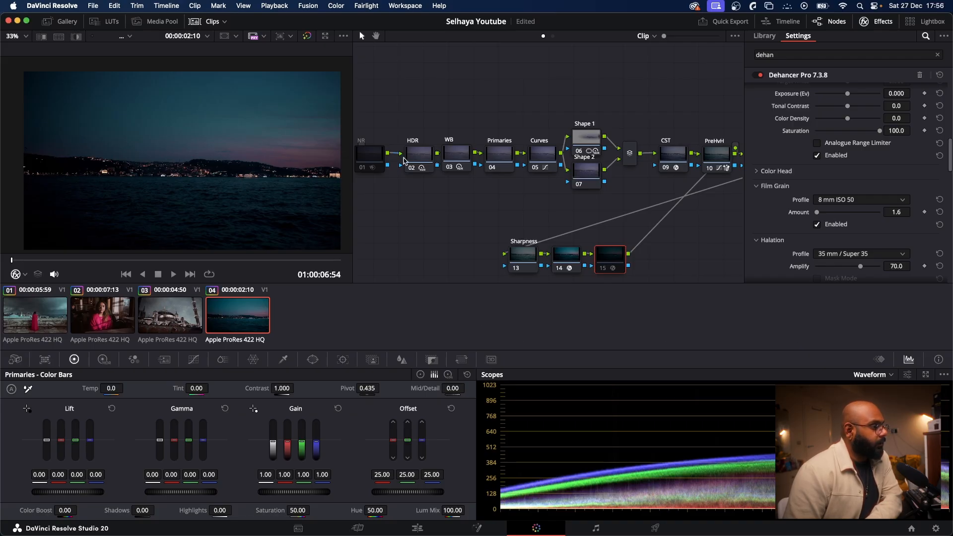
pyautogui.click(363, 169)
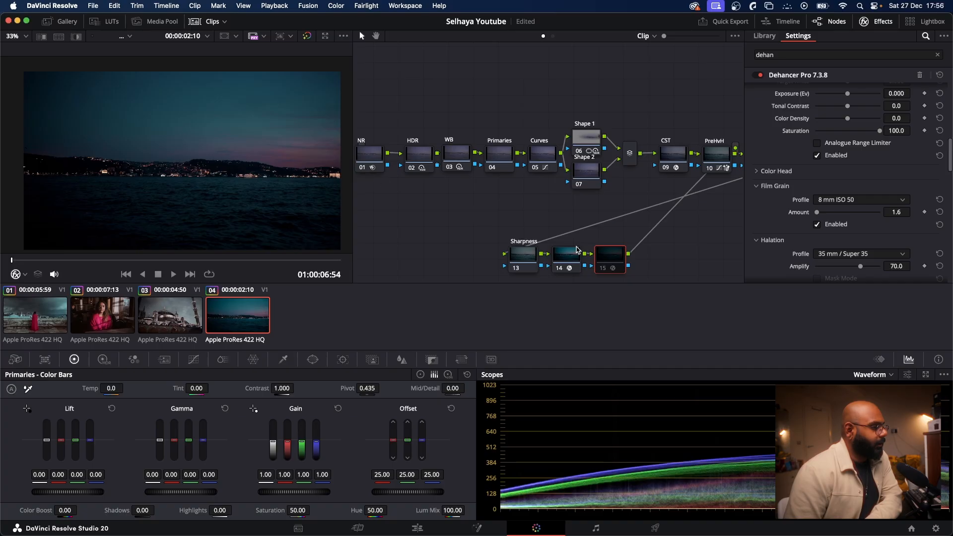
pyautogui.click(603, 268)
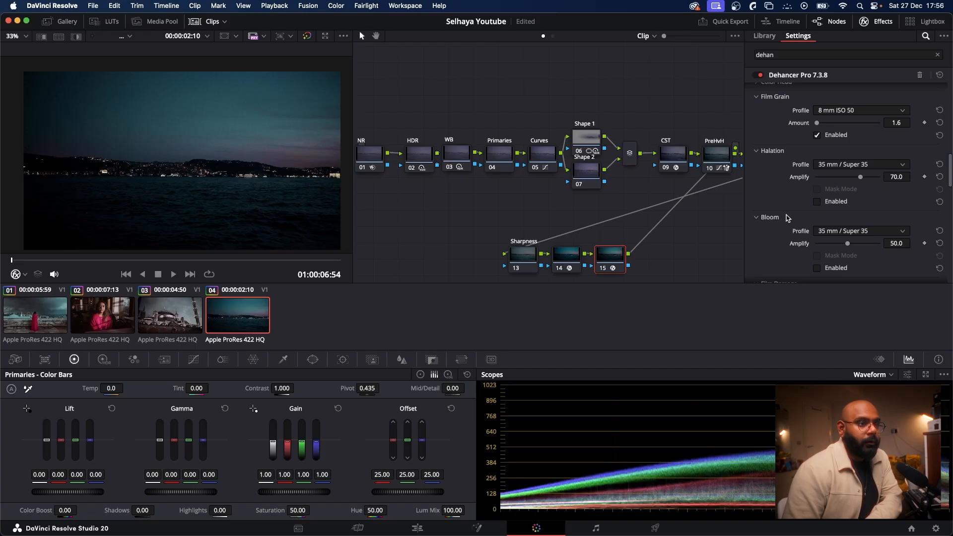
# Step: Play part of the fourth clip and review the Dehancer sections from Film and Print to Film Damage and Film Breath
pyautogui.scroll(-5, 787, 217)
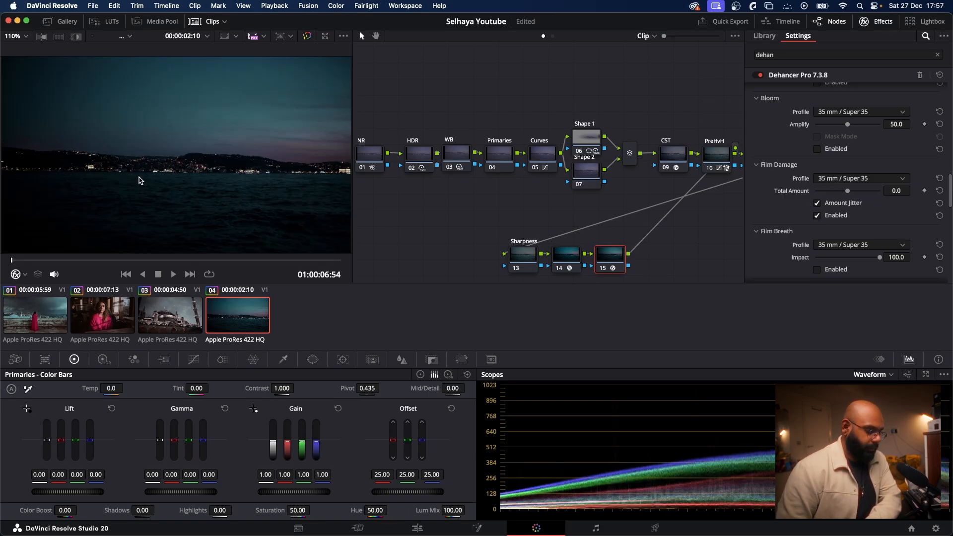
pyautogui.press('space')
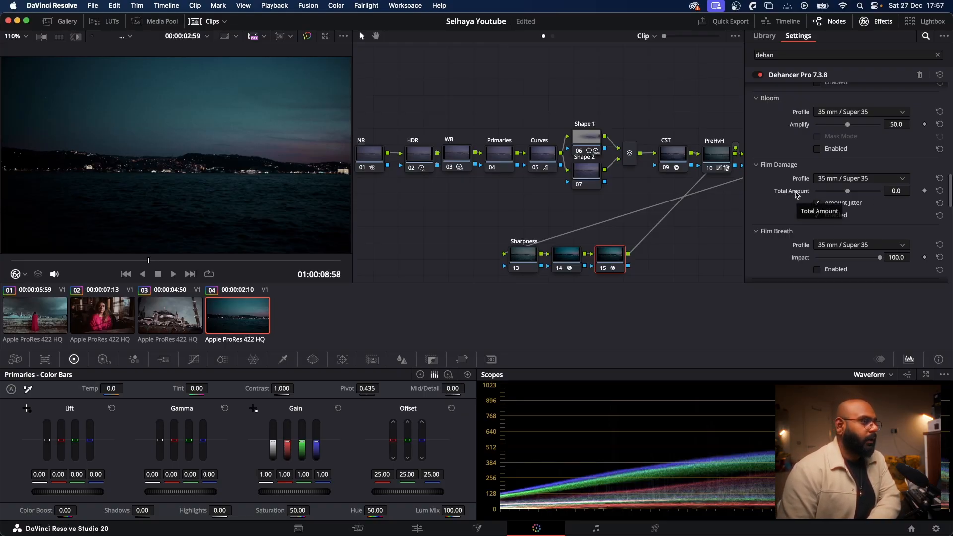
pyautogui.scroll(6, 864, 166)
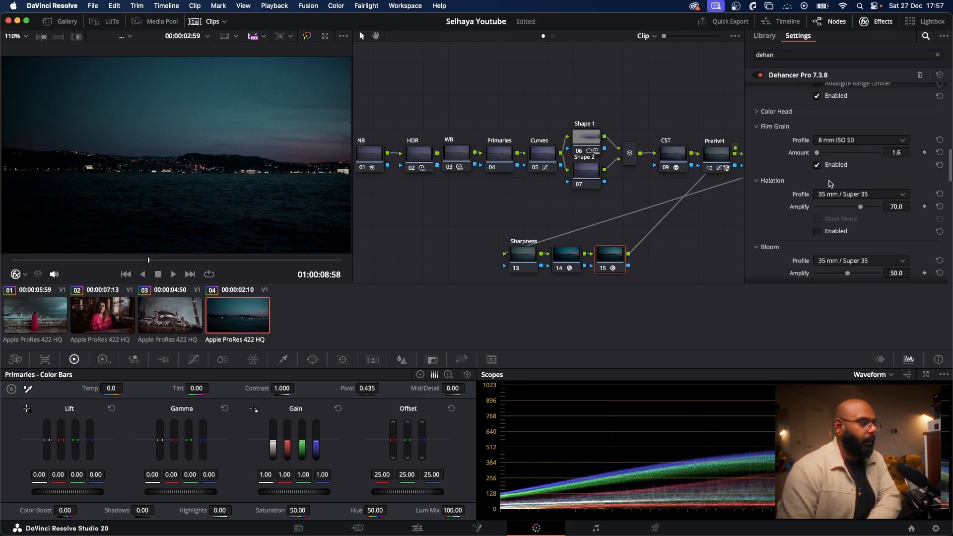
pyautogui.scroll(-6, 816, 194)
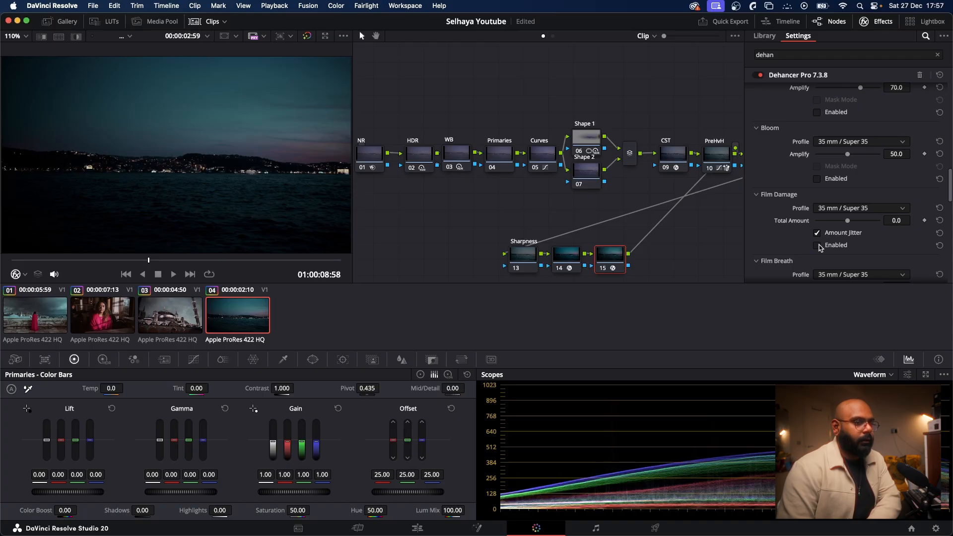
pyautogui.scroll(-8, 809, 189)
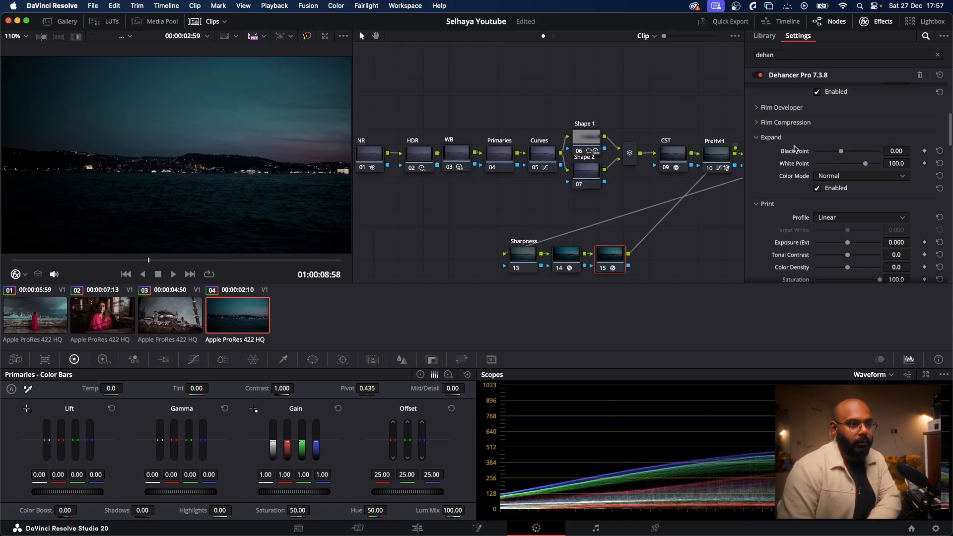
pyautogui.scroll(4, 819, 144)
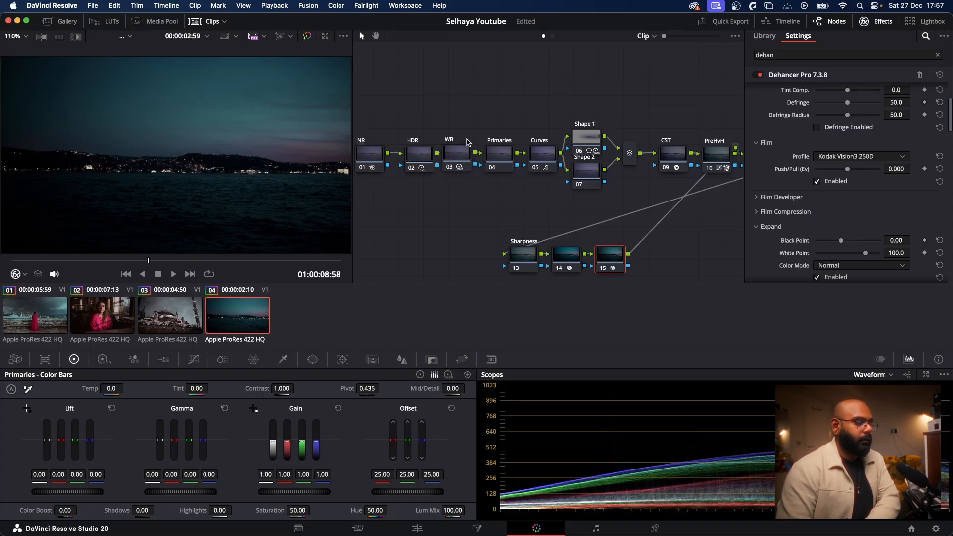
pyautogui.scroll(-1, 734, 194)
pyautogui.scroll(-5, 796, 197)
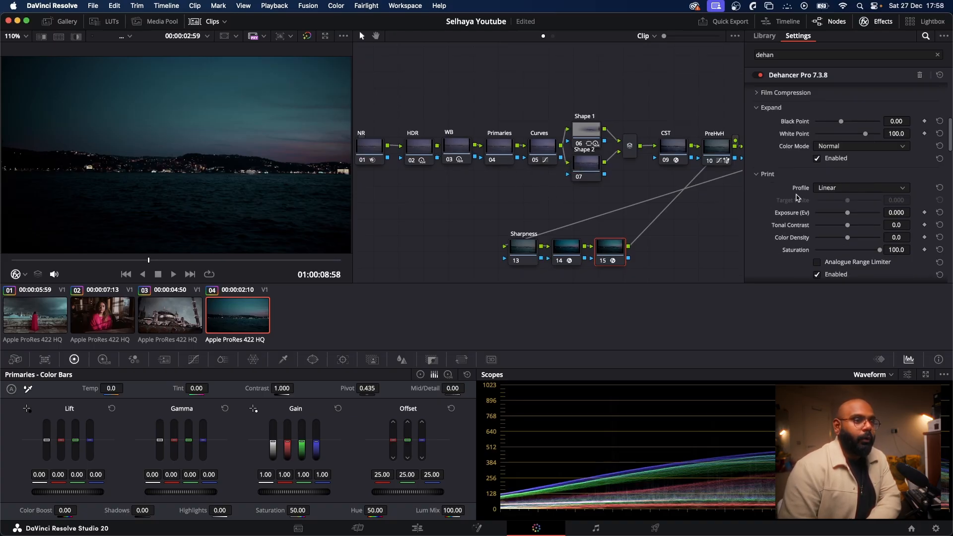
pyautogui.scroll(-2, 861, 196)
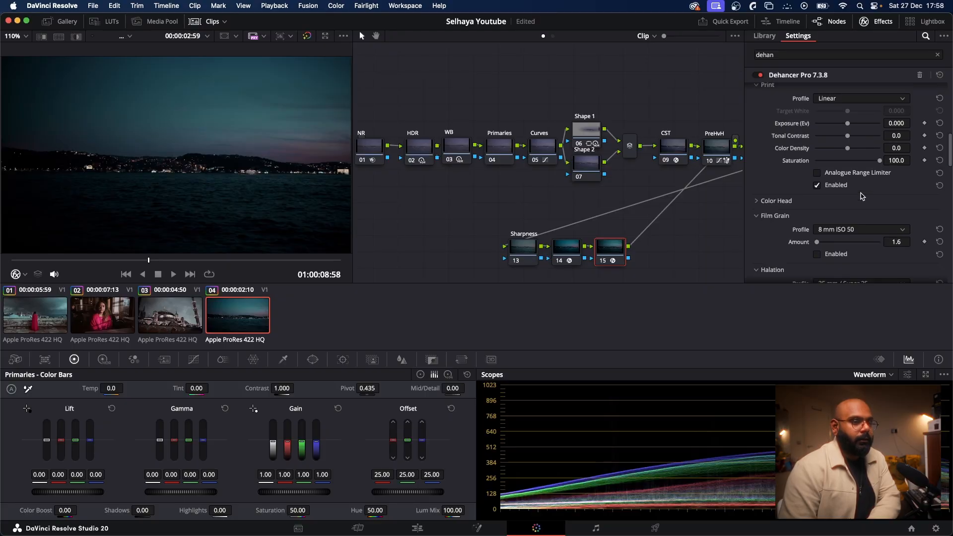
# Step: Turn Film Grain back on and enable Halation with the 35 mm / Super 35 profile at amplify 70
pyautogui.scroll(3, 844, 184)
pyautogui.scroll(-6, 824, 174)
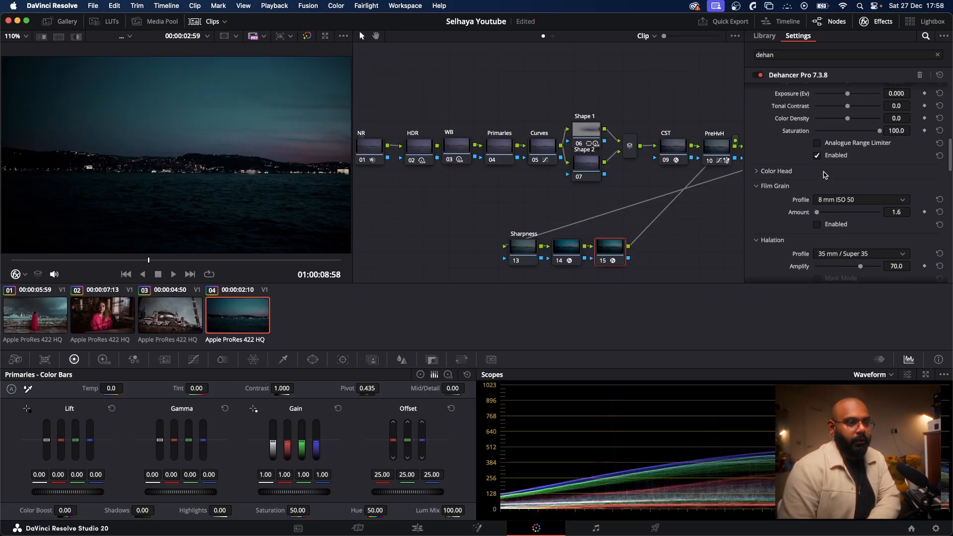
pyautogui.click(817, 224)
pyautogui.scroll(-3, 819, 219)
pyautogui.click(816, 202)
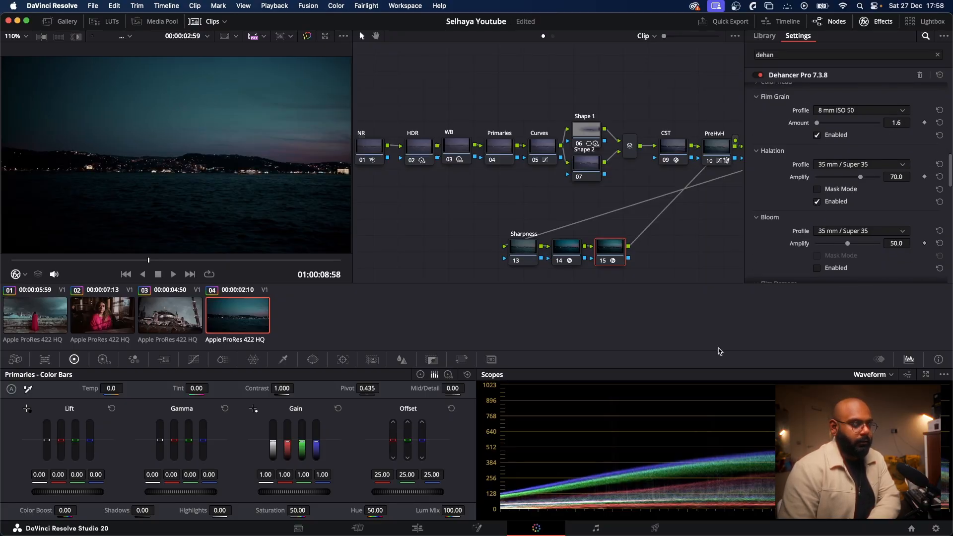